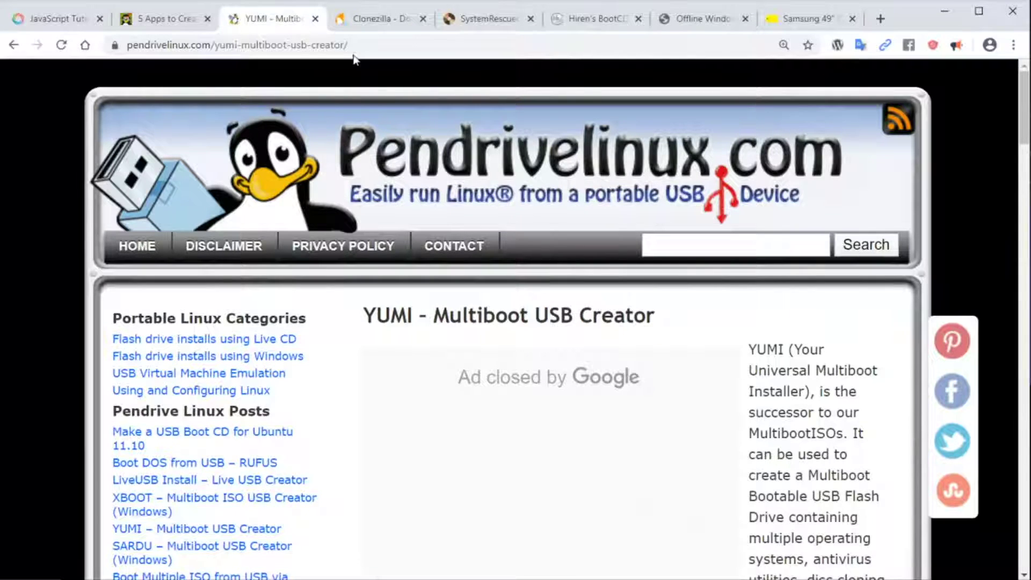
Scroll down the YUMI web page to the Download YUMI buttons
{"action": "scroll", "coordinate": [969, 241], "scroll_direction": "down", "scroll_amount": 10}
{"action": "scroll", "coordinate": [967, 236], "scroll_direction": "down", "scroll_amount": 10}
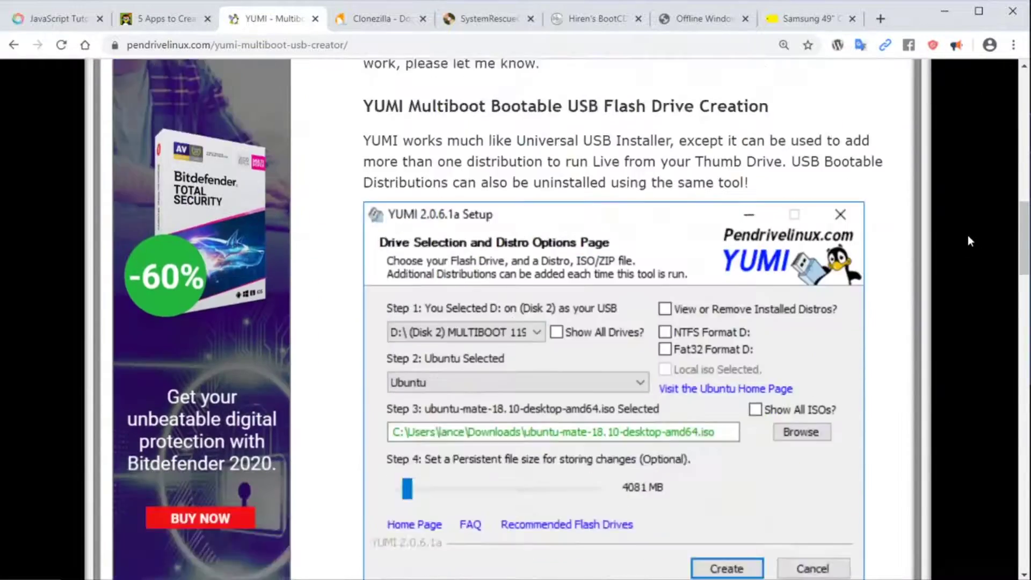
{"action": "scroll", "coordinate": [820, 246], "scroll_direction": "down", "scroll_amount": 4}
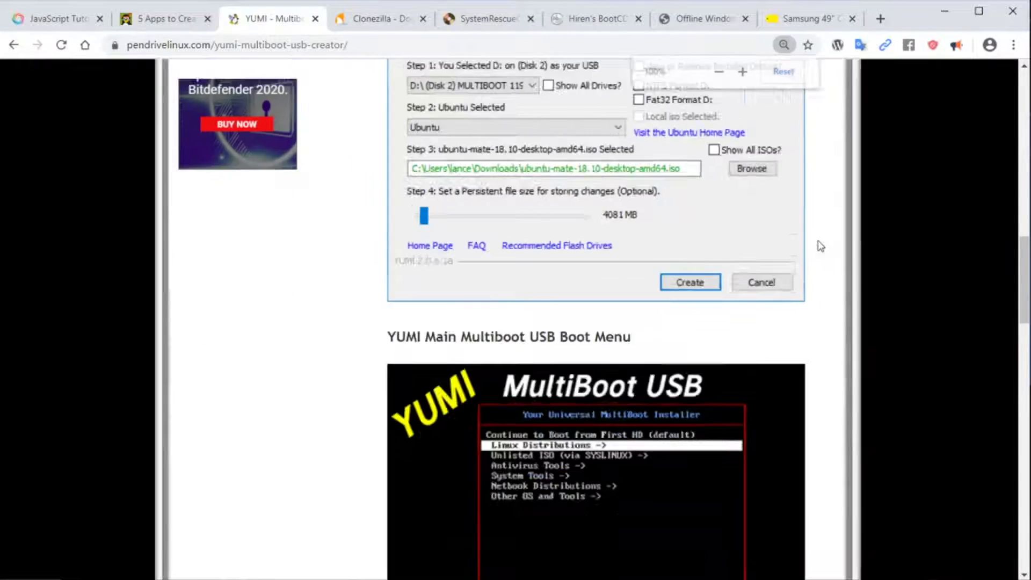
{"action": "scroll", "coordinate": [818, 241], "scroll_direction": "up", "scroll_amount": 2}
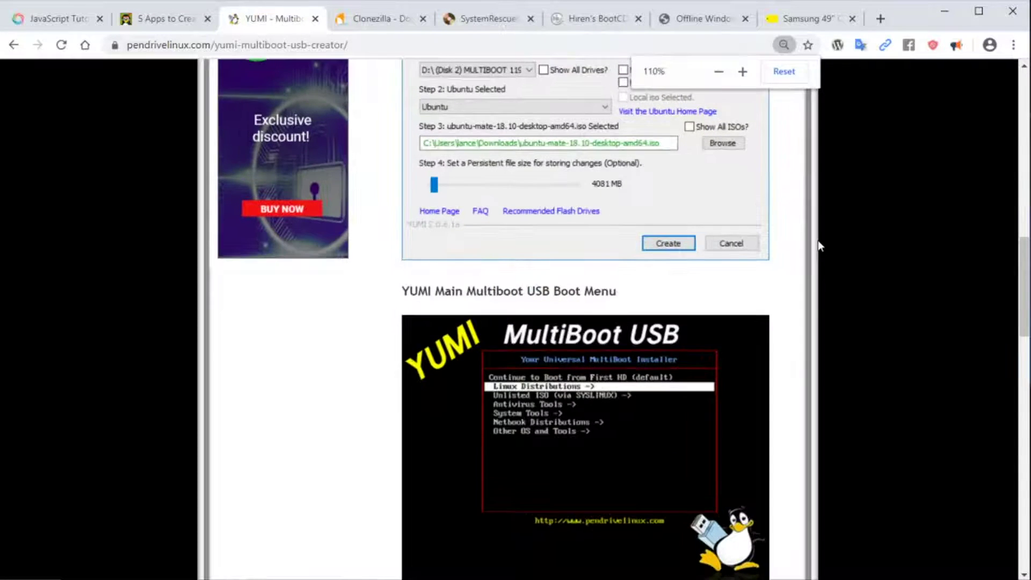
{"action": "scroll", "coordinate": [818, 241], "scroll_direction": "down", "scroll_amount": 5}
{"action": "scroll", "coordinate": [817, 240], "scroll_direction": "down", "scroll_amount": 4}
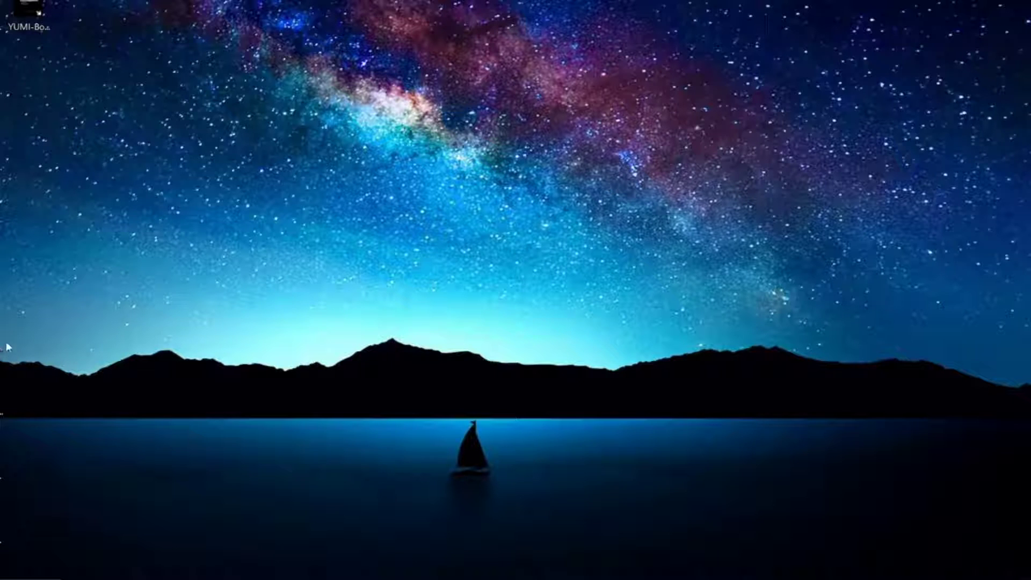
Run YUMI setup as administrator and accept the licence agreement
{"action": "right_click", "coordinate": [0, 168]}
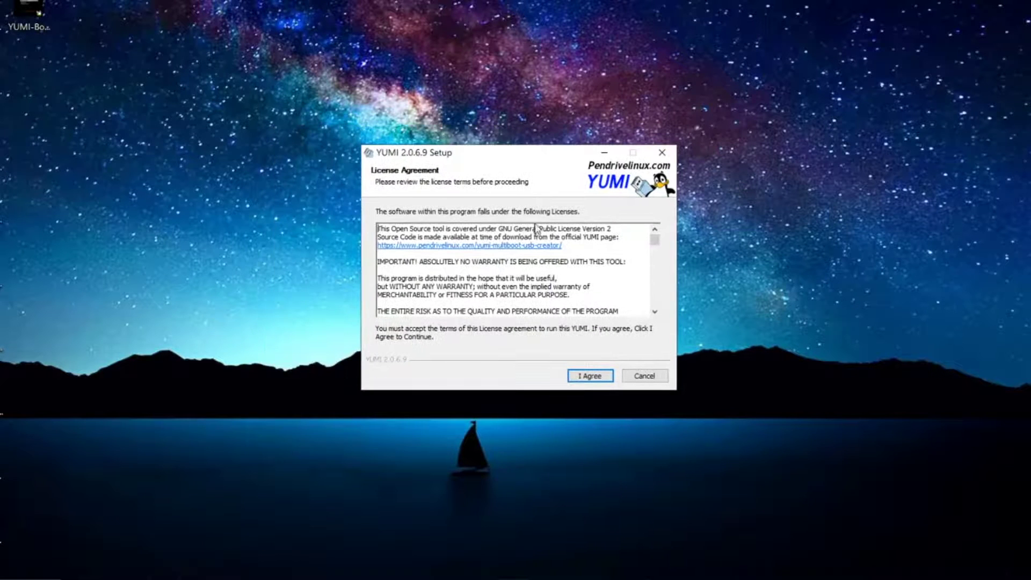
{"action": "left_click", "coordinate": [589, 375]}
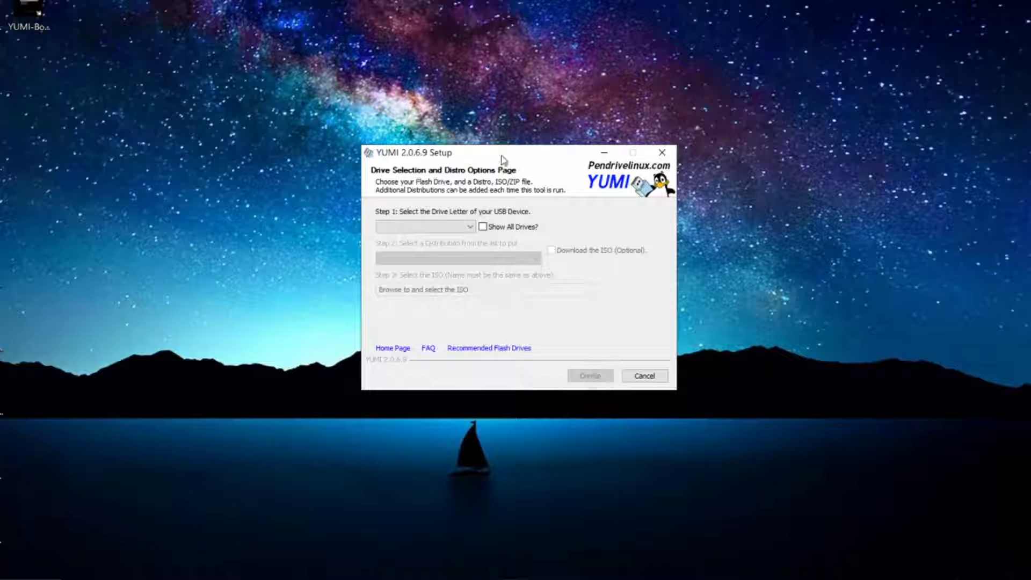
{"action": "left_click_drag", "start_coordinate": [501, 155], "coordinate": [491, 146]}
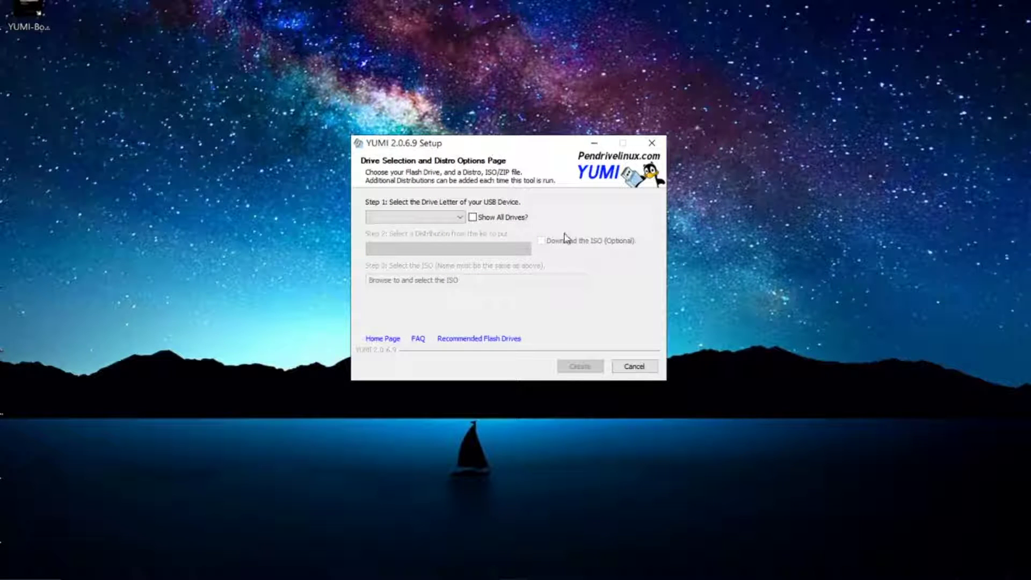
Choose the E: HIRENS BOOT drive as target, briefly toggling Show All Drives on and off
{"action": "left_click", "coordinate": [460, 217]}
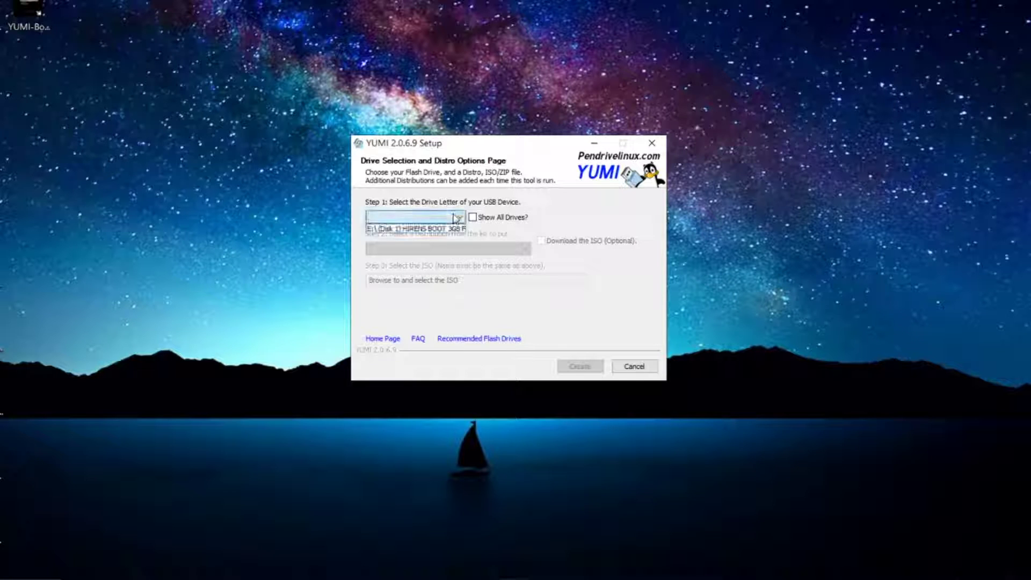
{"action": "left_click", "coordinate": [426, 229]}
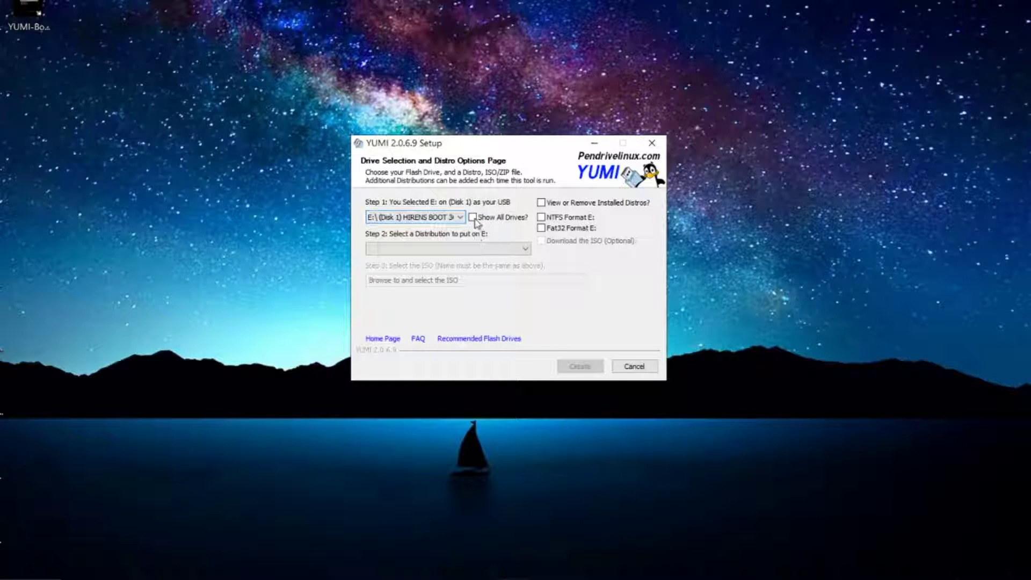
{"action": "left_click", "coordinate": [473, 217]}
{"action": "left_click", "coordinate": [449, 219]}
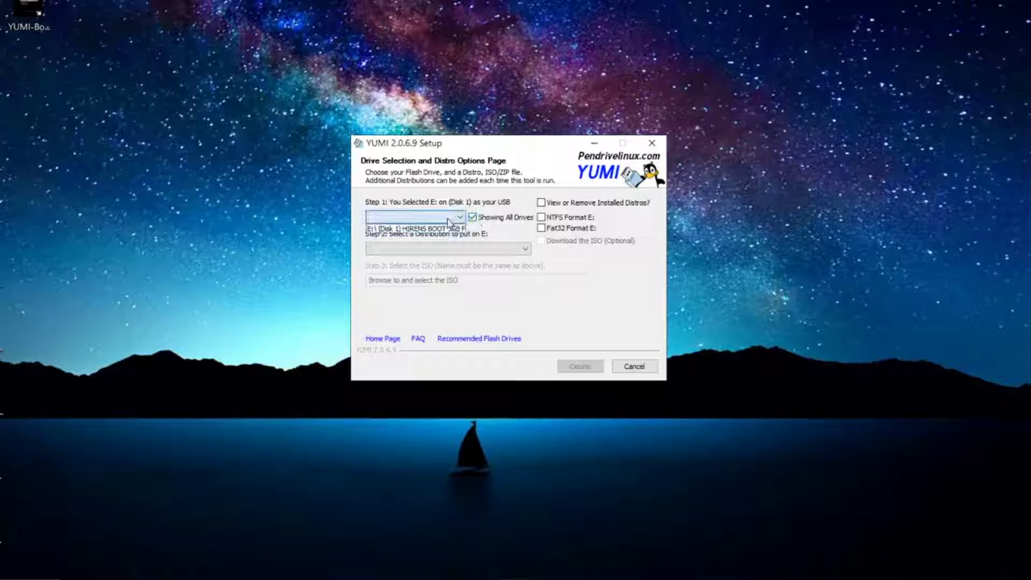
{"action": "left_click", "coordinate": [452, 218]}
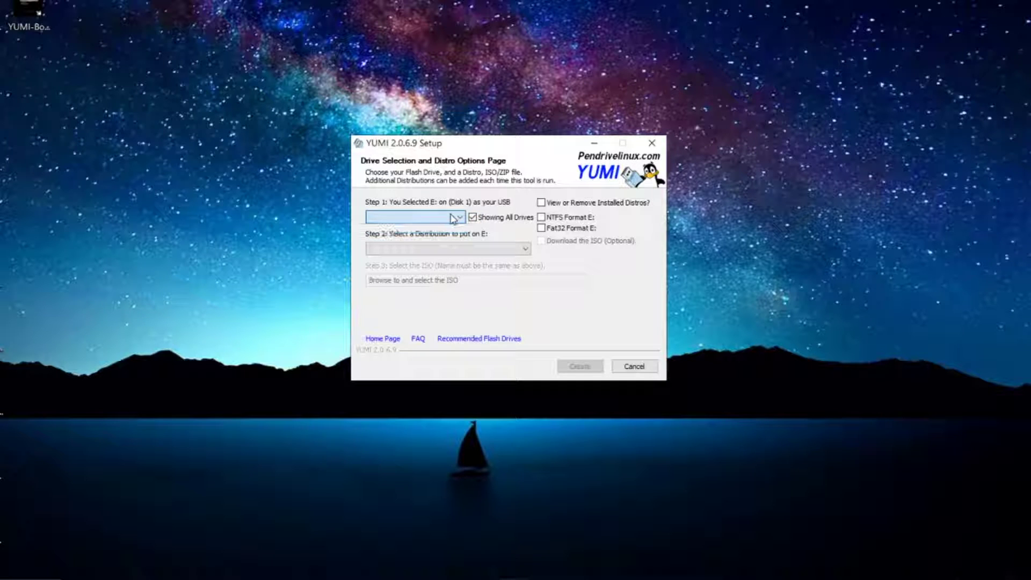
{"action": "left_click", "coordinate": [473, 218]}
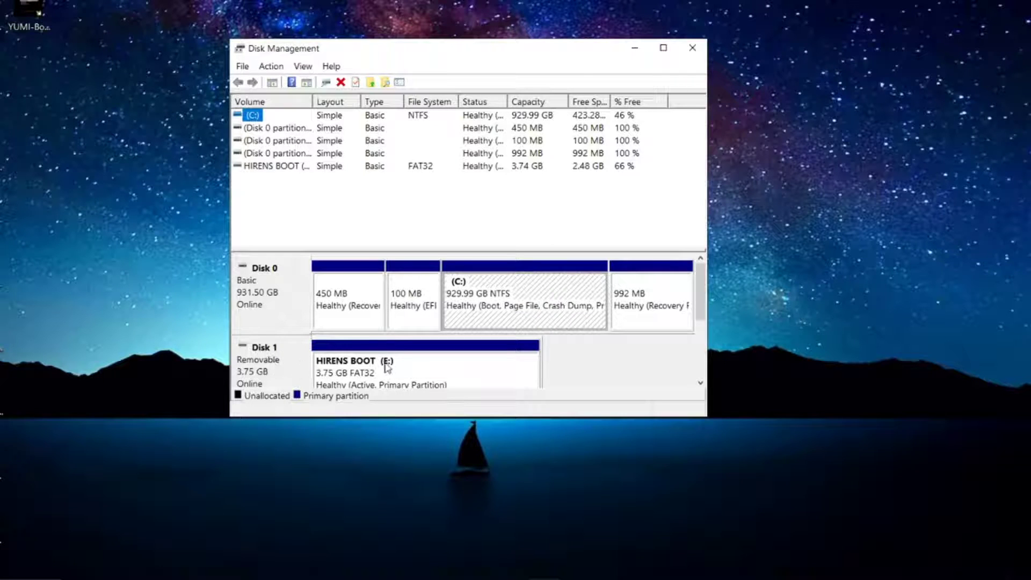
Select the HIRENS BOOT (E:) partition, widen the Volume column, and select its volume row
{"action": "left_click", "coordinate": [361, 377]}
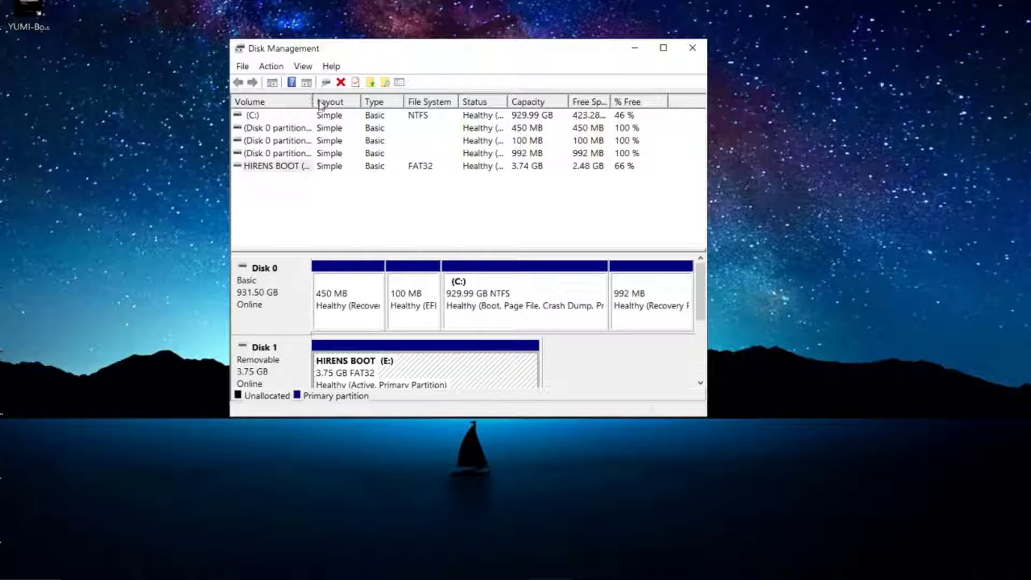
{"action": "left_click_drag", "start_coordinate": [312, 102], "coordinate": [353, 102]}
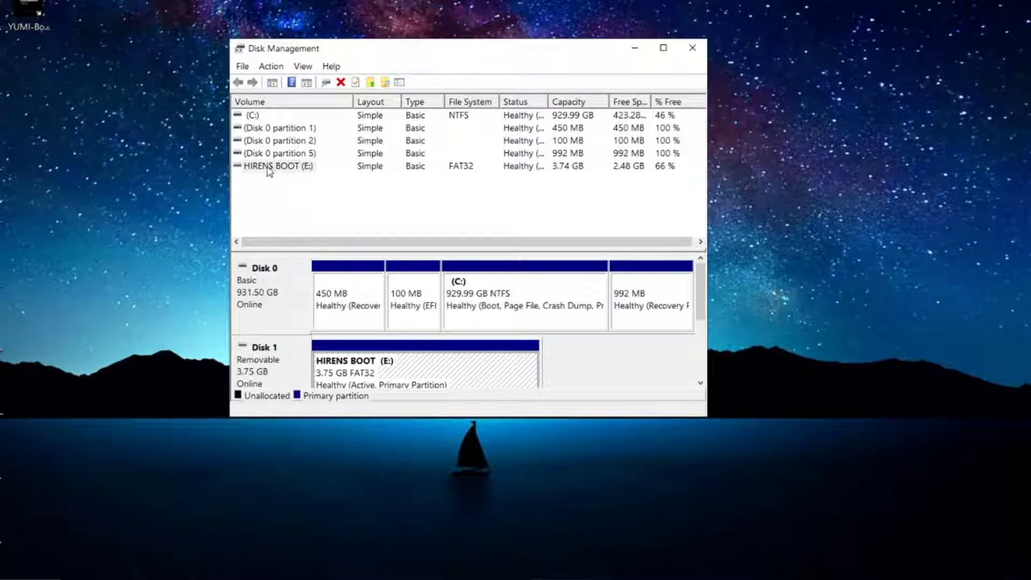
{"action": "left_click", "coordinate": [308, 171]}
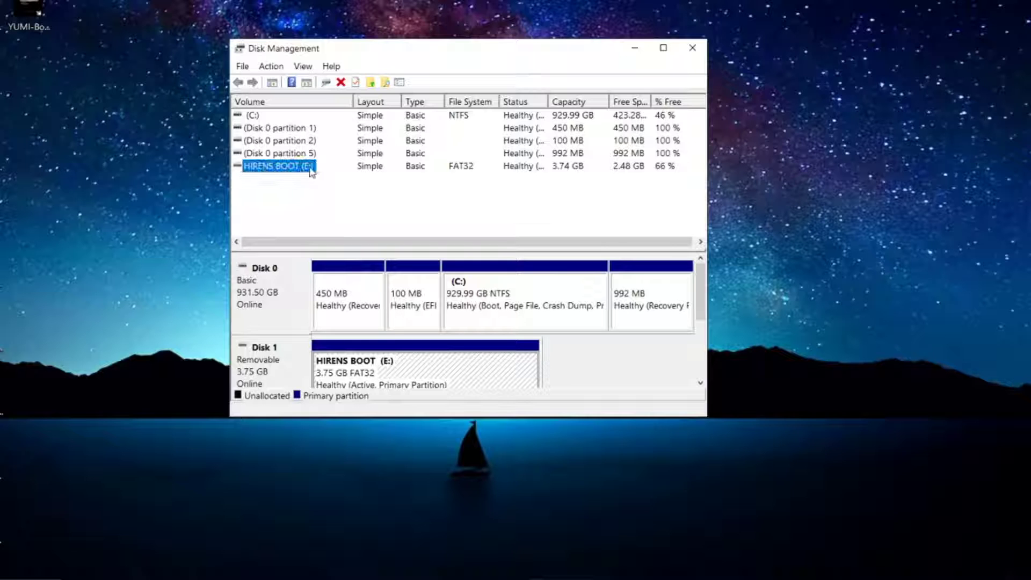
Back in YUMI, target drive E: and enable Fat32 formatting of E:
{"action": "left_click", "coordinate": [634, 50]}
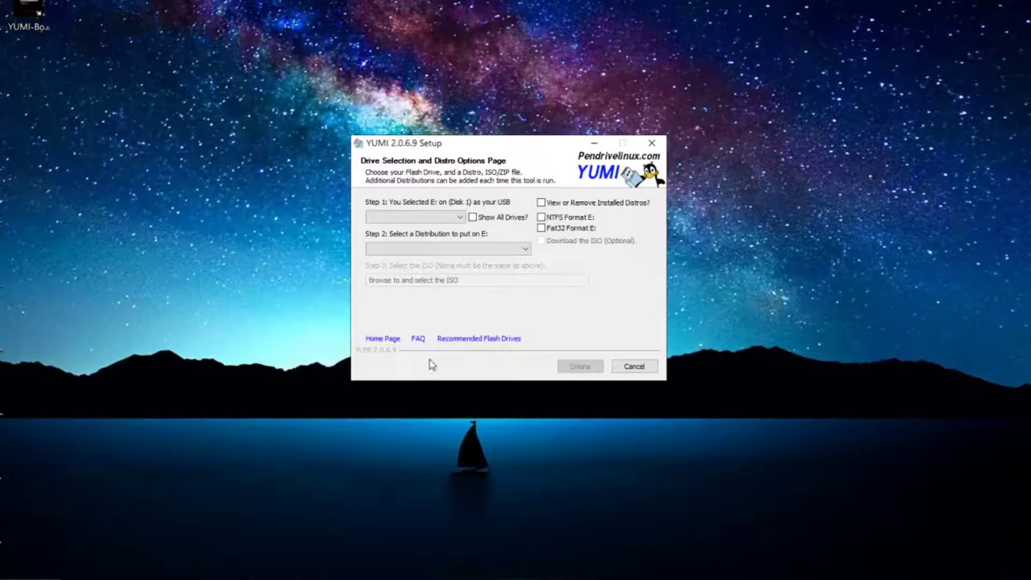
{"action": "left_click", "coordinate": [437, 216]}
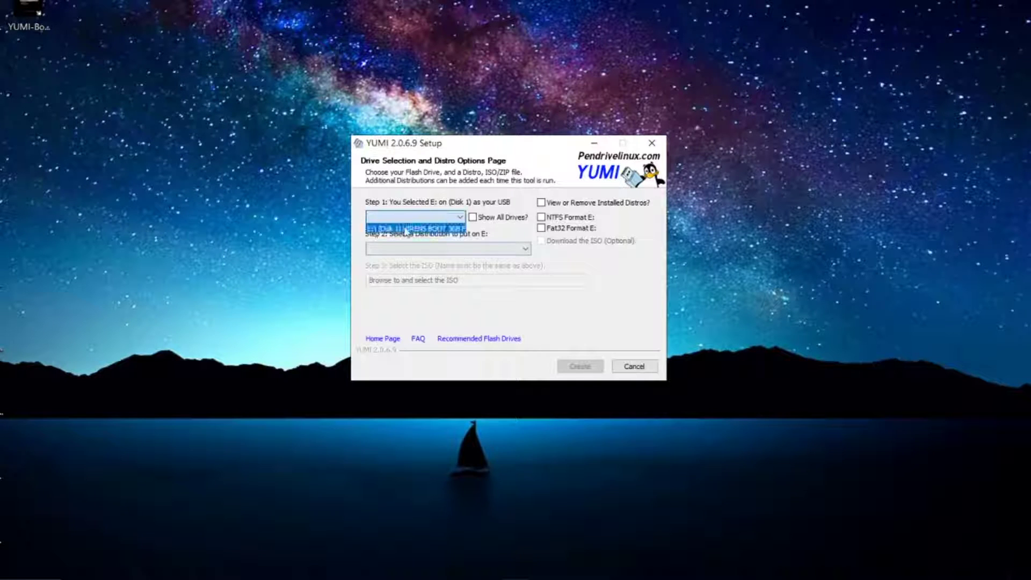
{"action": "left_click", "coordinate": [424, 229]}
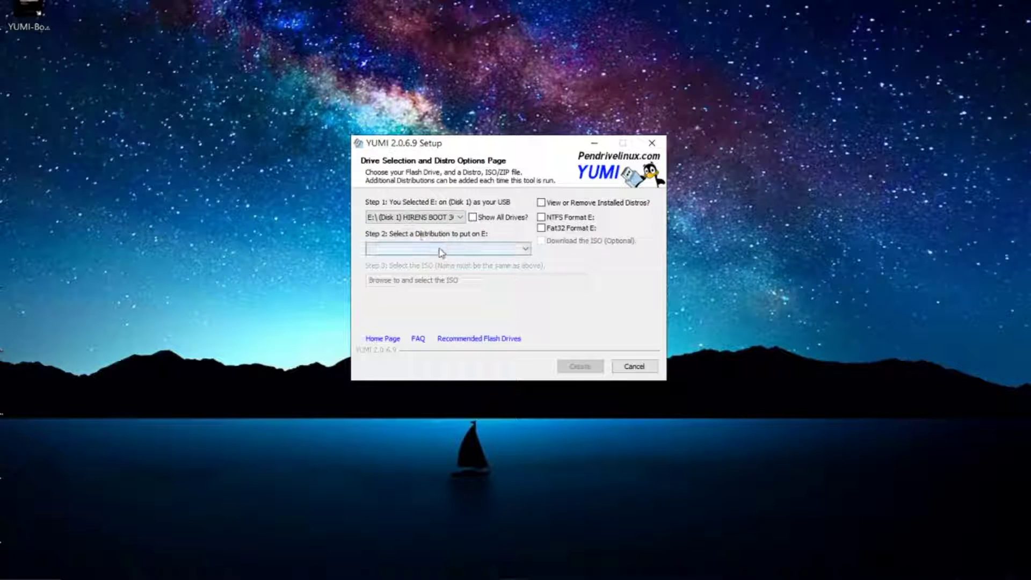
{"action": "left_click", "coordinate": [433, 250]}
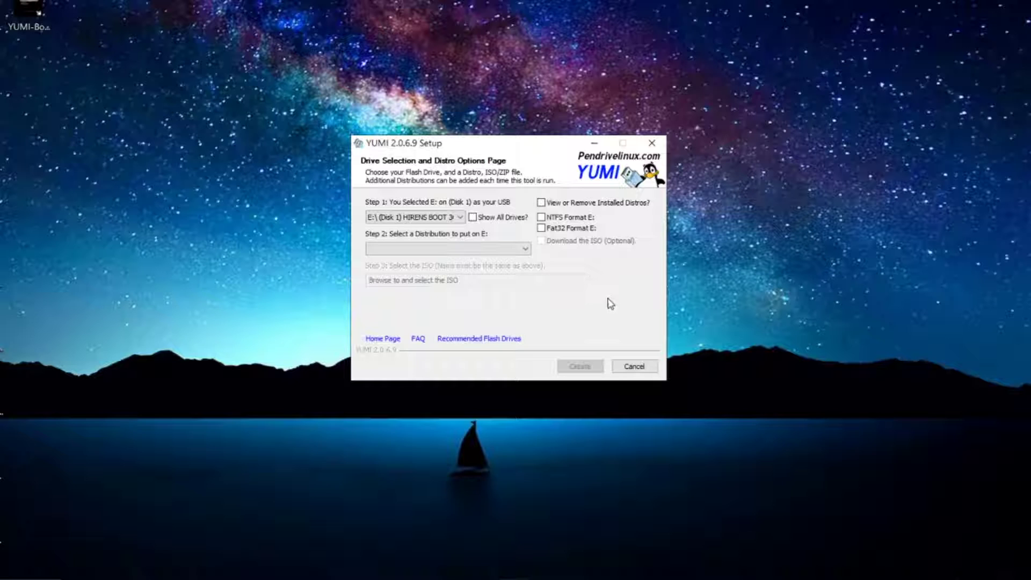
{"action": "left_click", "coordinate": [482, 251]}
{"action": "left_click", "coordinate": [541, 230]}
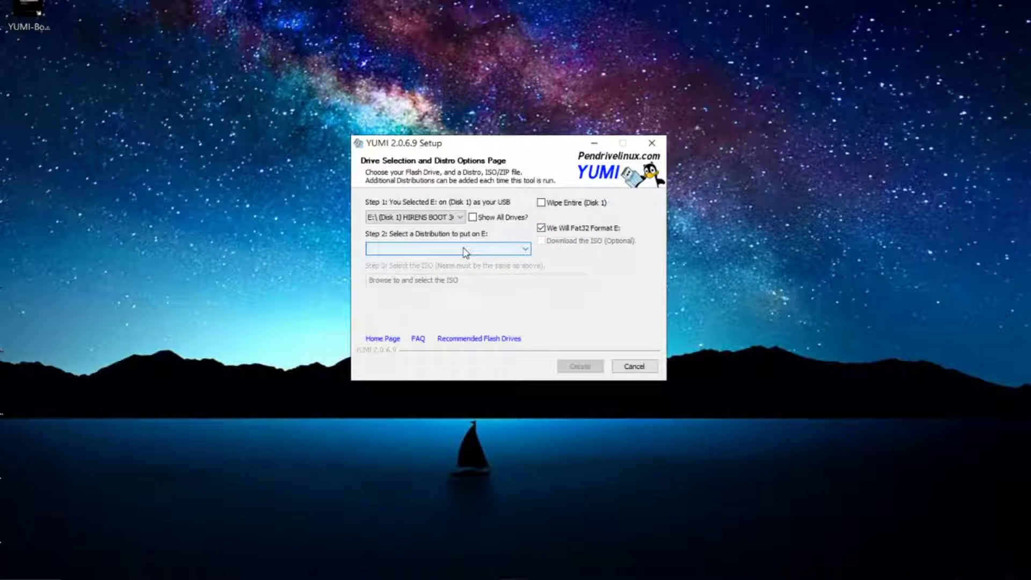
Scroll through the Step 2 distribution list and close it without choosing one
{"action": "left_click", "coordinate": [465, 250]}
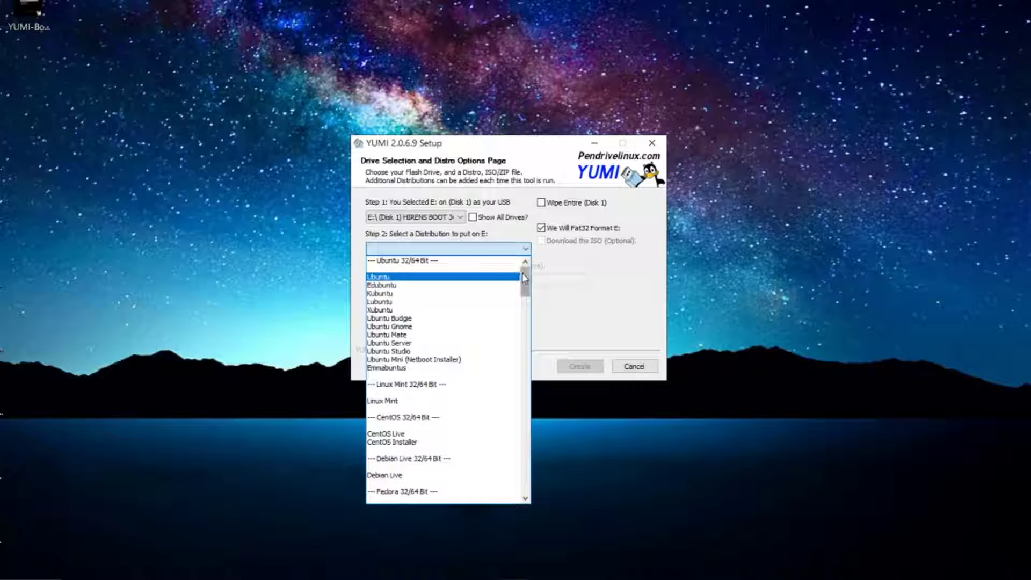
{"action": "mouse_move", "coordinate": [523, 278]}
{"action": "left_mouse_down"}
{"action": "mouse_move", "coordinate": [532, 472]}
{"action": "mouse_move", "coordinate": [518, 268]}
{"action": "left_mouse_up"}
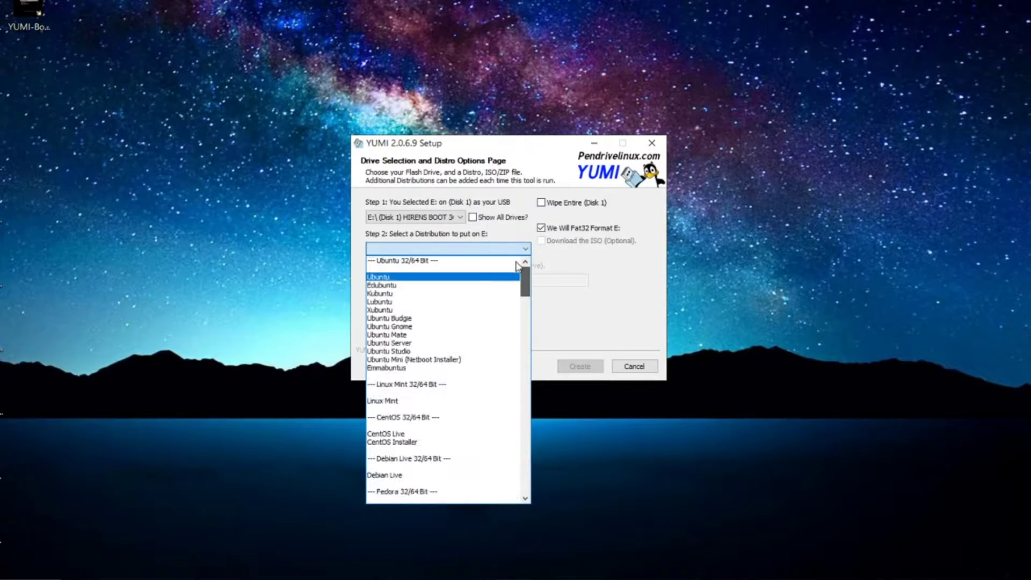
{"action": "left_click", "coordinate": [619, 287]}
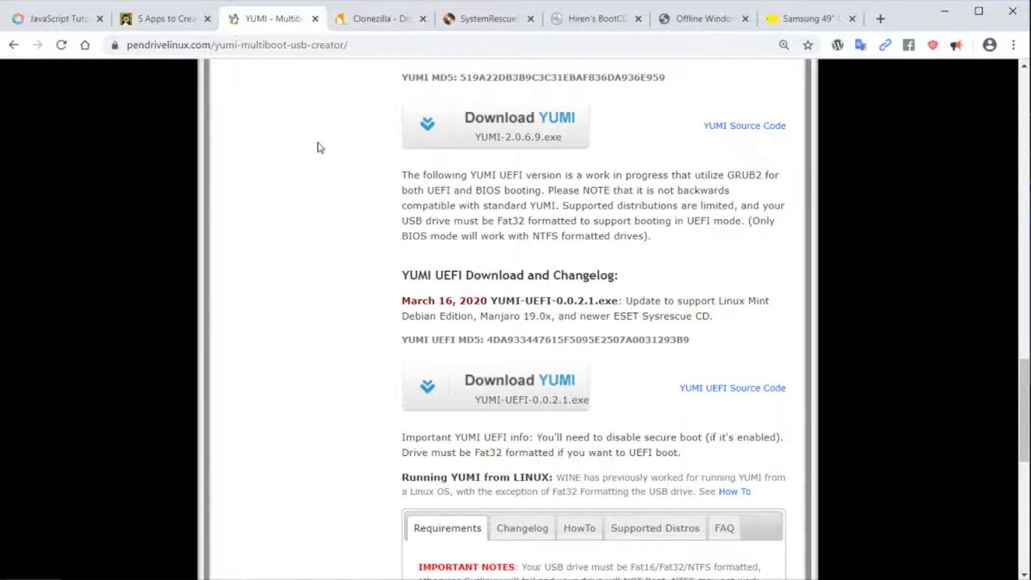
Look over the Clonezilla, SystemRescueCd, Hiren's BootCD PE and Offline Windows editor pages, then minimize Chrome
{"action": "left_click", "coordinate": [371, 19]}
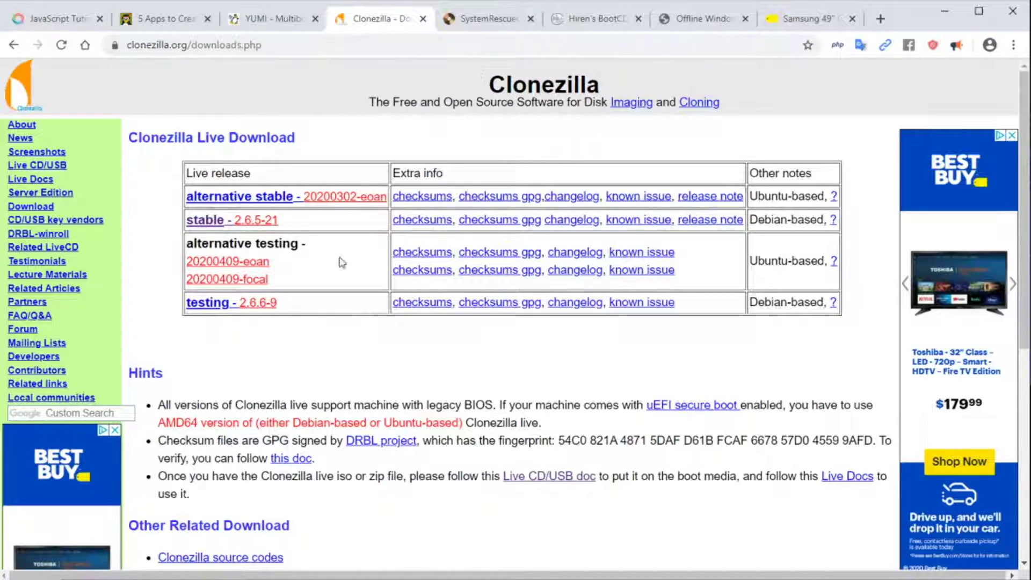
{"action": "left_click", "coordinate": [482, 19]}
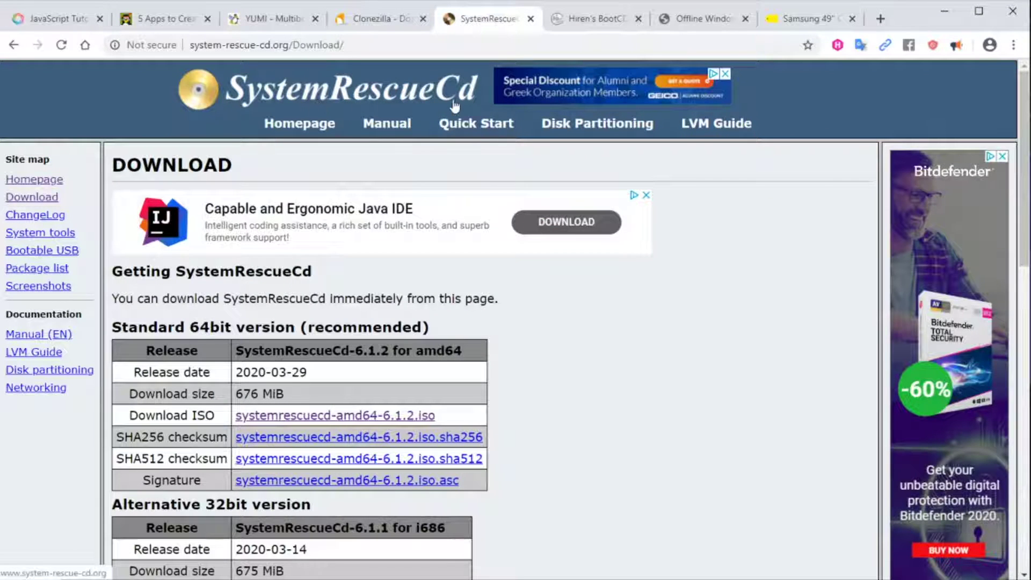
{"action": "left_click", "coordinate": [594, 19]}
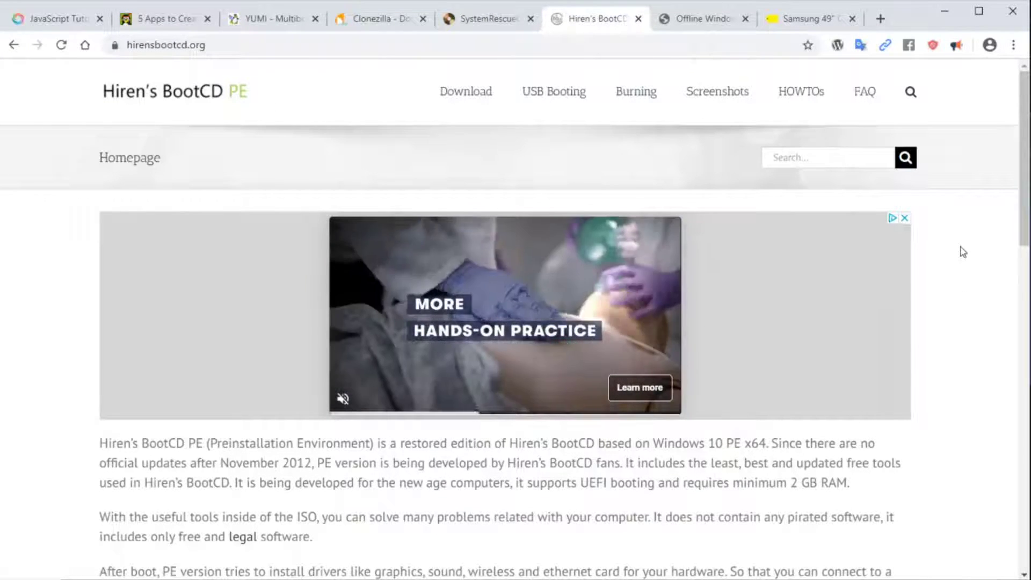
{"action": "scroll", "coordinate": [963, 252], "scroll_direction": "down", "scroll_amount": 4}
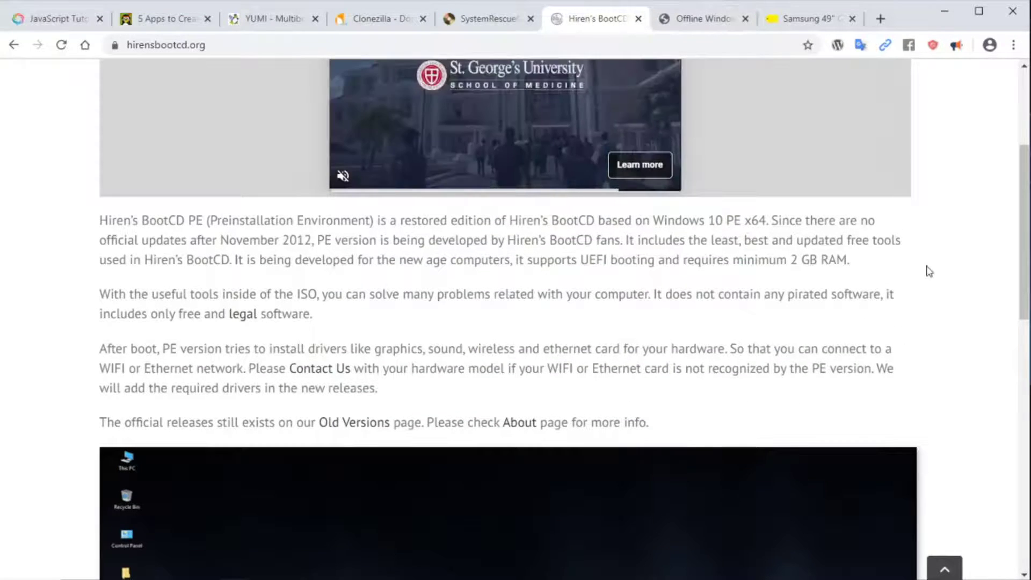
{"action": "left_click", "coordinate": [698, 19]}
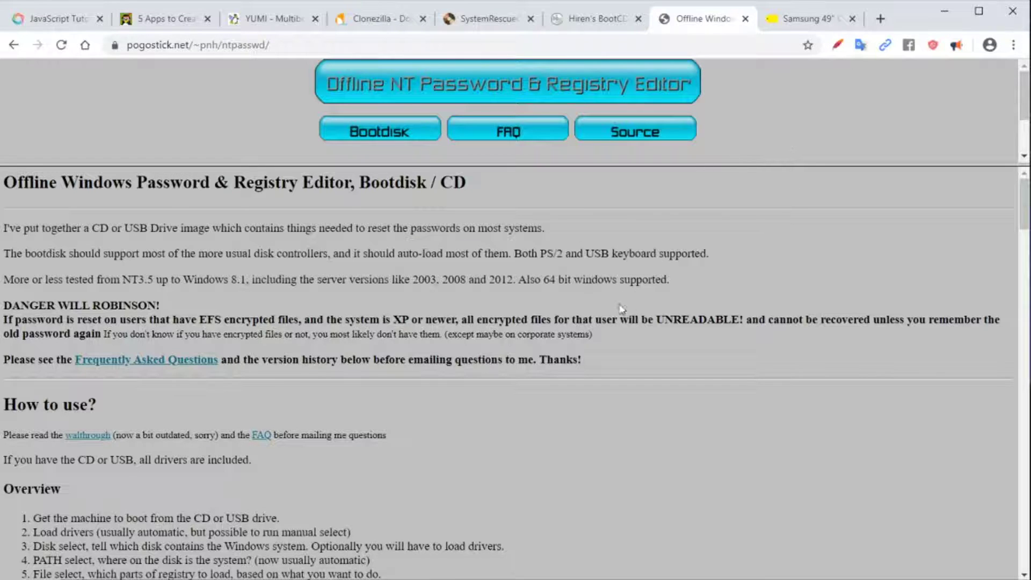
{"action": "left_click", "coordinate": [947, 10]}
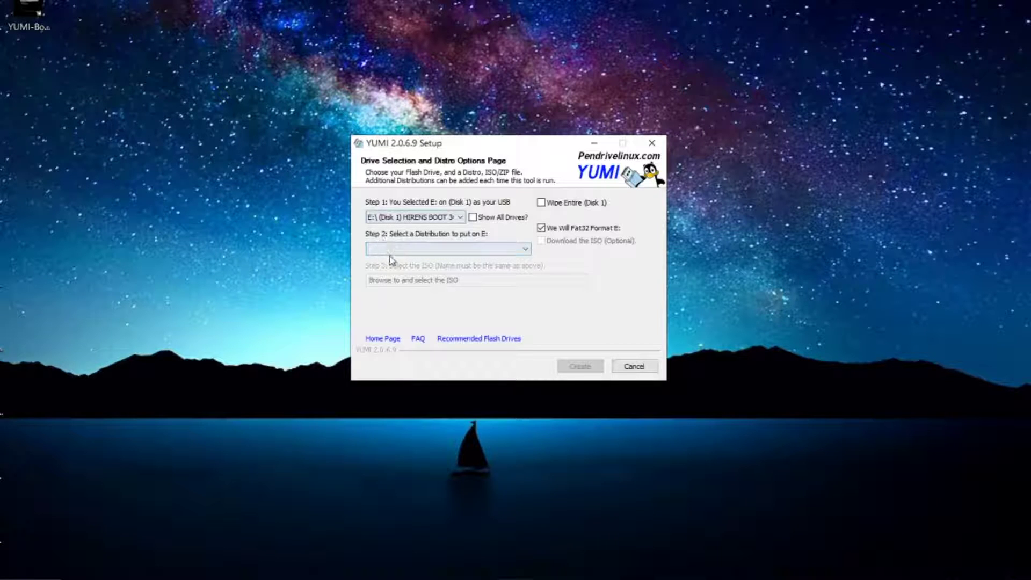
Choose System Rescue CD from the Step 2 distribution list
{"action": "left_click", "coordinate": [393, 253]}
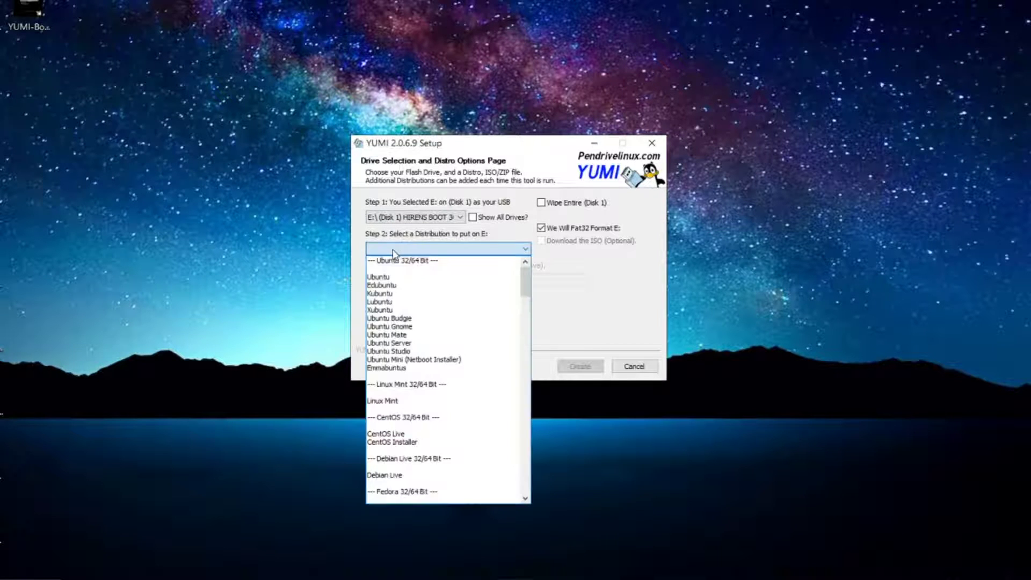
{"action": "left_click_drag", "start_coordinate": [524, 276], "coordinate": [527, 409]}
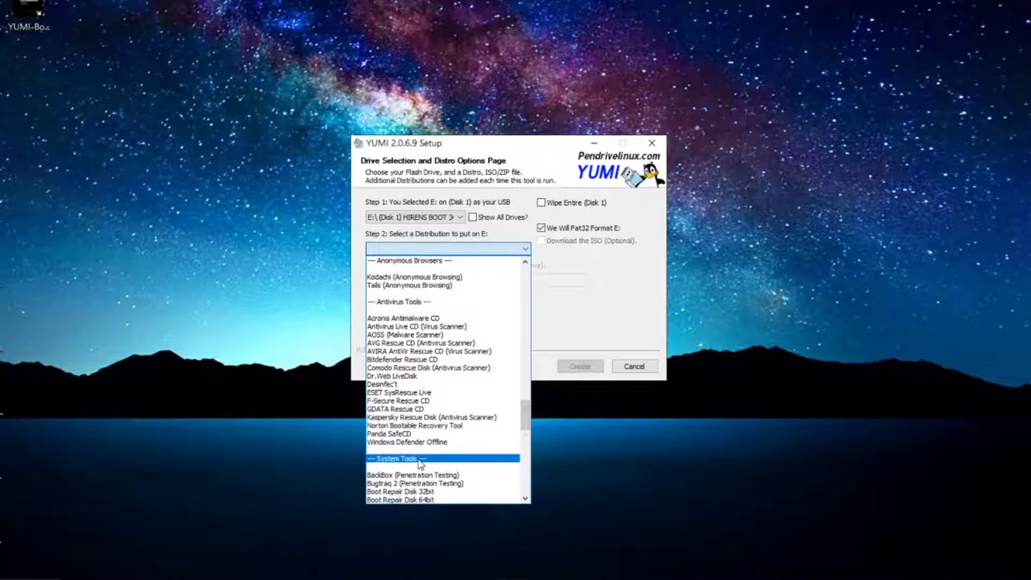
{"action": "left_click_drag", "start_coordinate": [527, 408], "coordinate": [526, 426]}
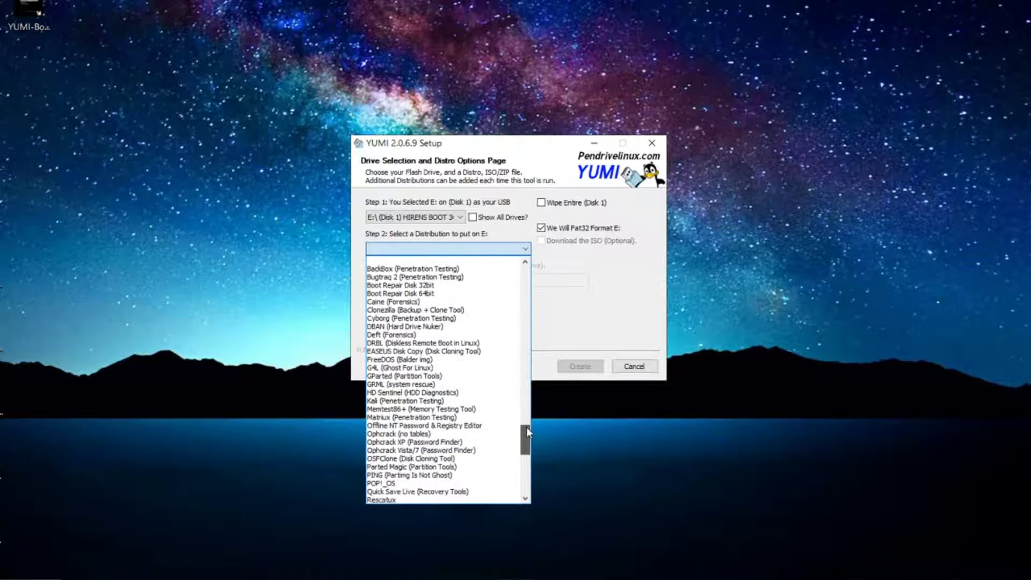
{"action": "scroll", "coordinate": [424, 377], "scroll_direction": "down", "scroll_amount": 1}
{"action": "scroll", "coordinate": [424, 378], "scroll_direction": "down", "scroll_amount": 3}
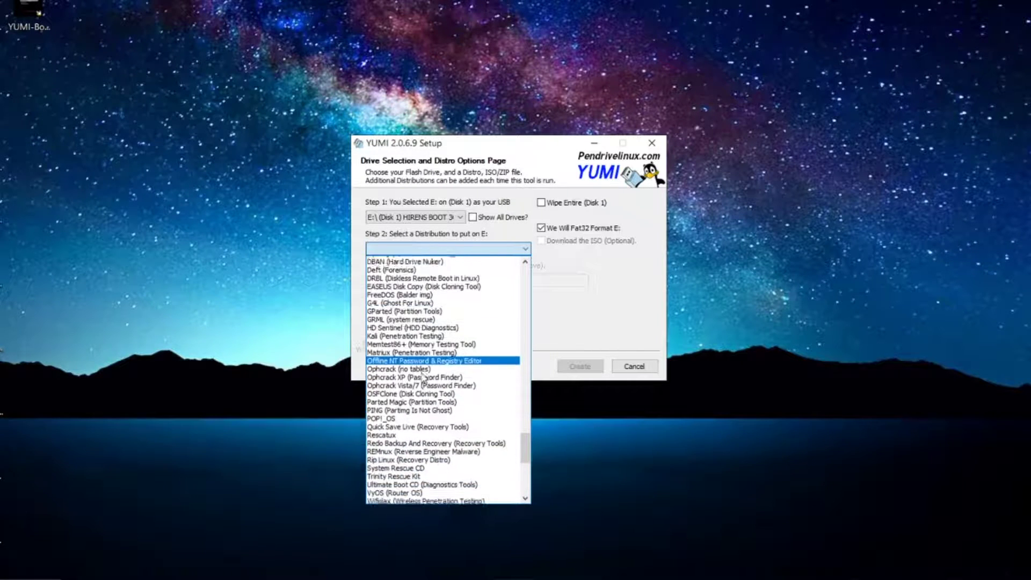
{"action": "left_click", "coordinate": [415, 436]}
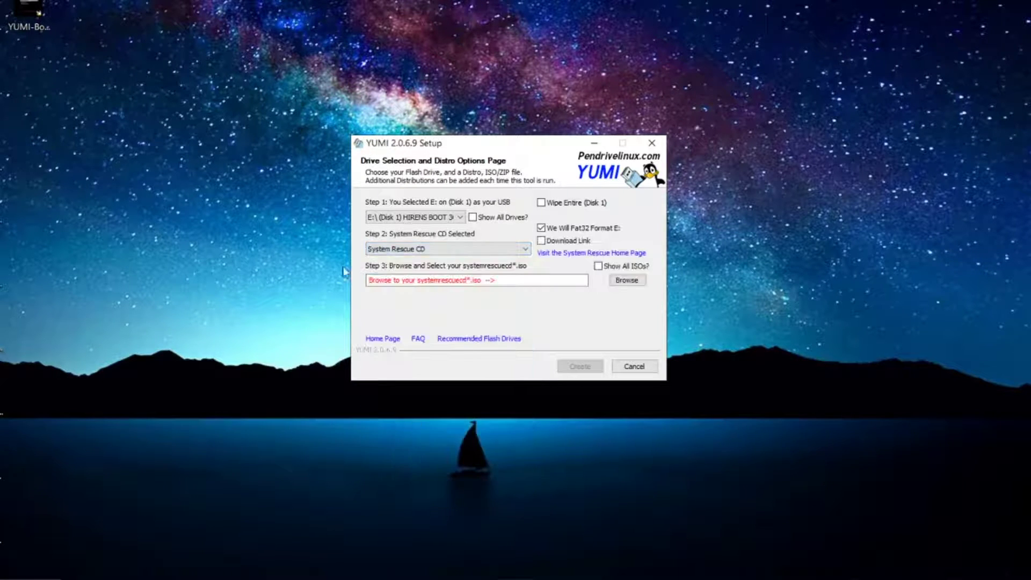
Browse to and select systemrescuecd-amd64-6.1.2.iso as the ISO image
{"action": "left_click", "coordinate": [641, 282]}
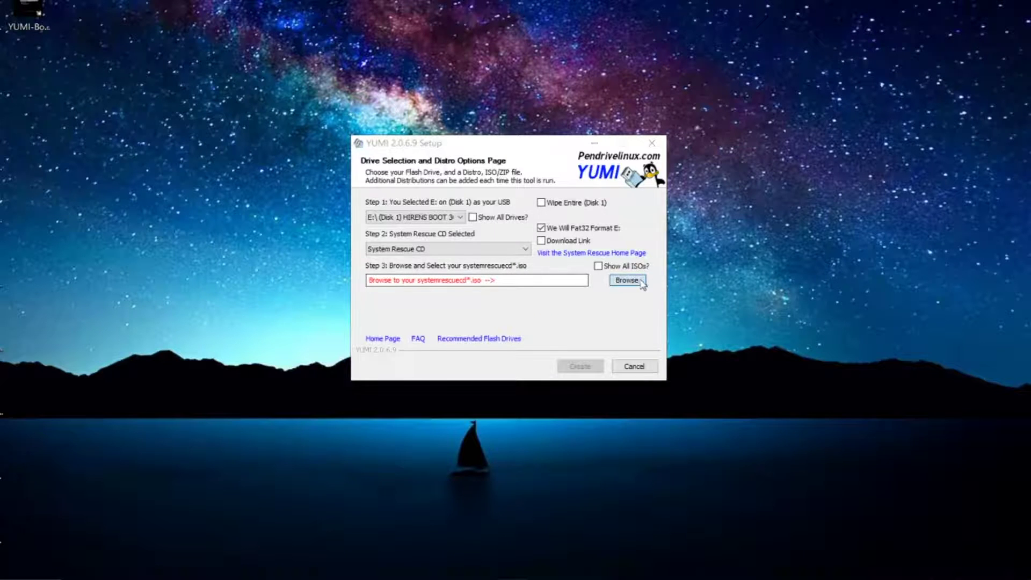
{"action": "left_click_drag", "start_coordinate": [559, 168], "coordinate": [425, 59]}
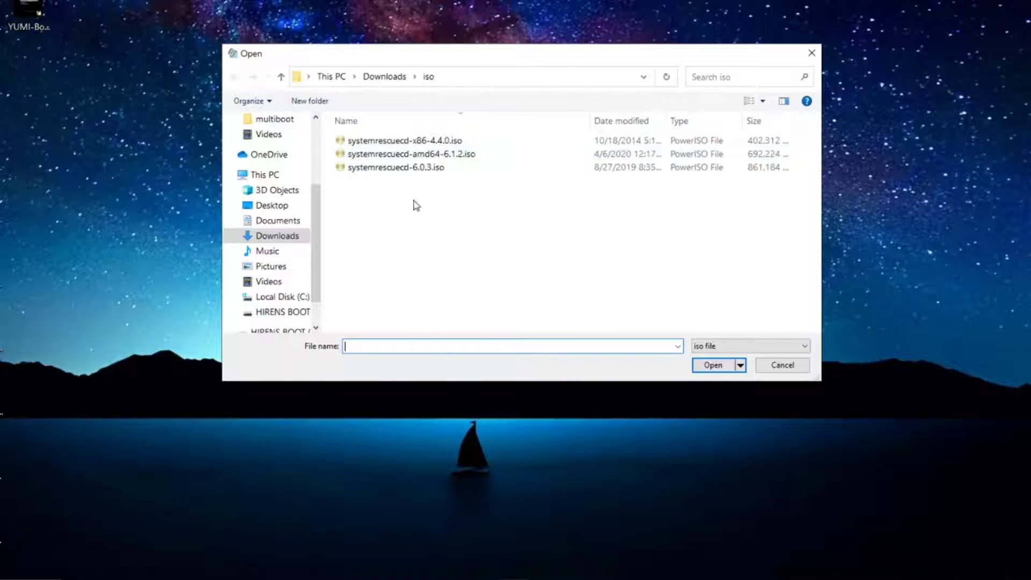
{"action": "left_click", "coordinate": [393, 156]}
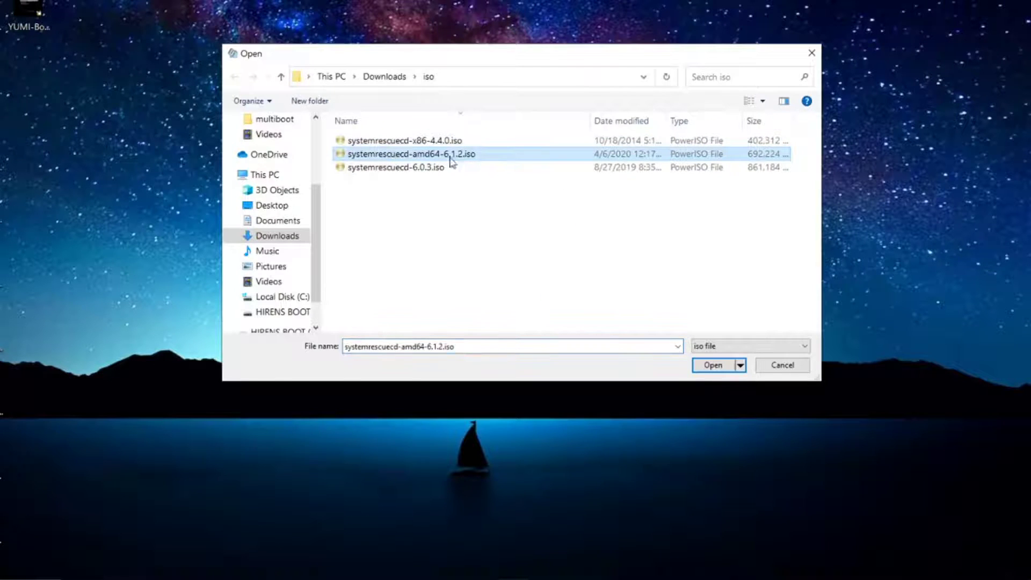
{"action": "left_click", "coordinate": [713, 365]}
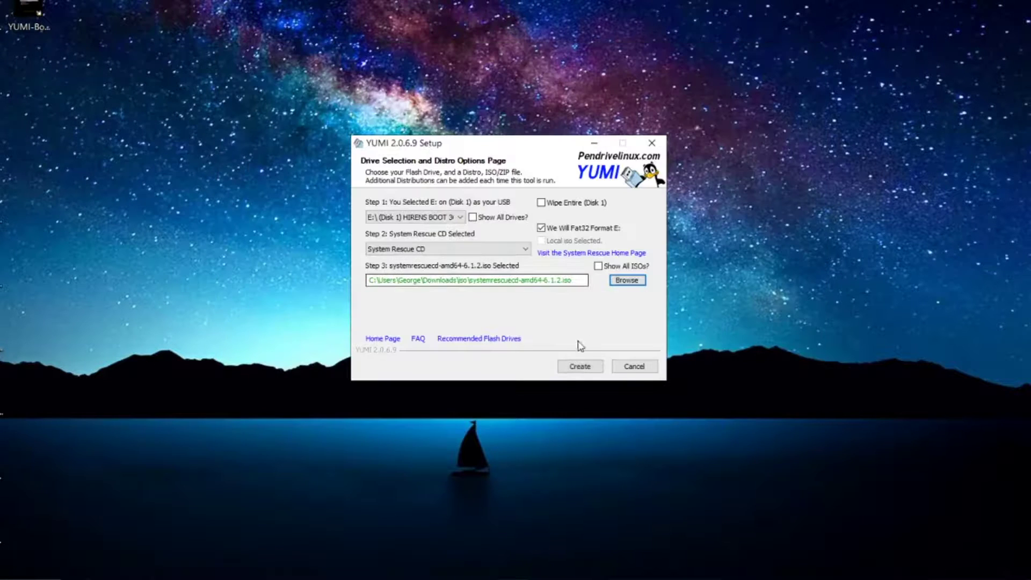
Create the drive, confirming the warning to format E:, and continue past the finished install
{"action": "left_click", "coordinate": [576, 368]}
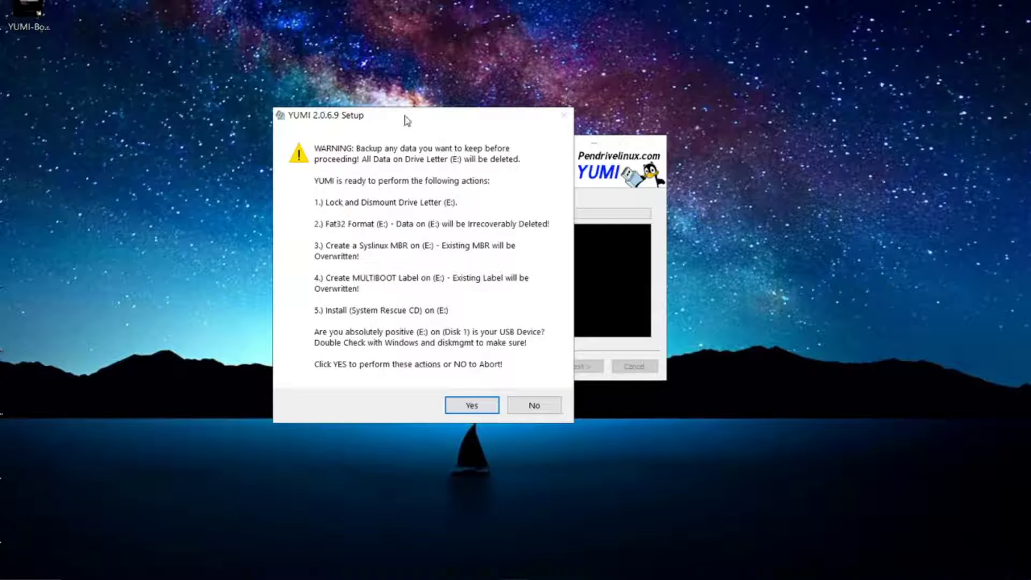
{"action": "left_click_drag", "start_coordinate": [406, 120], "coordinate": [494, 92]}
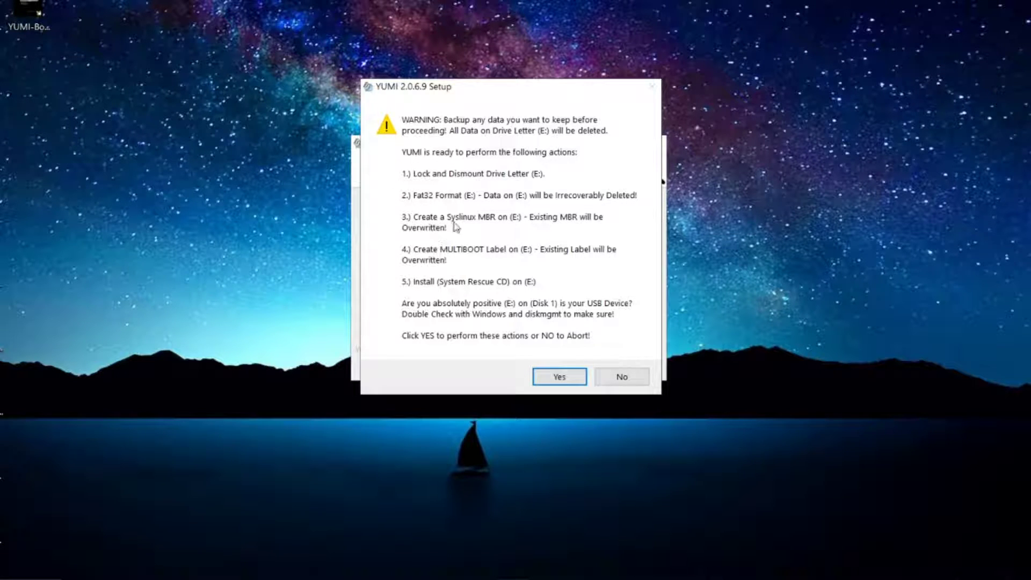
{"action": "left_click", "coordinate": [559, 378]}
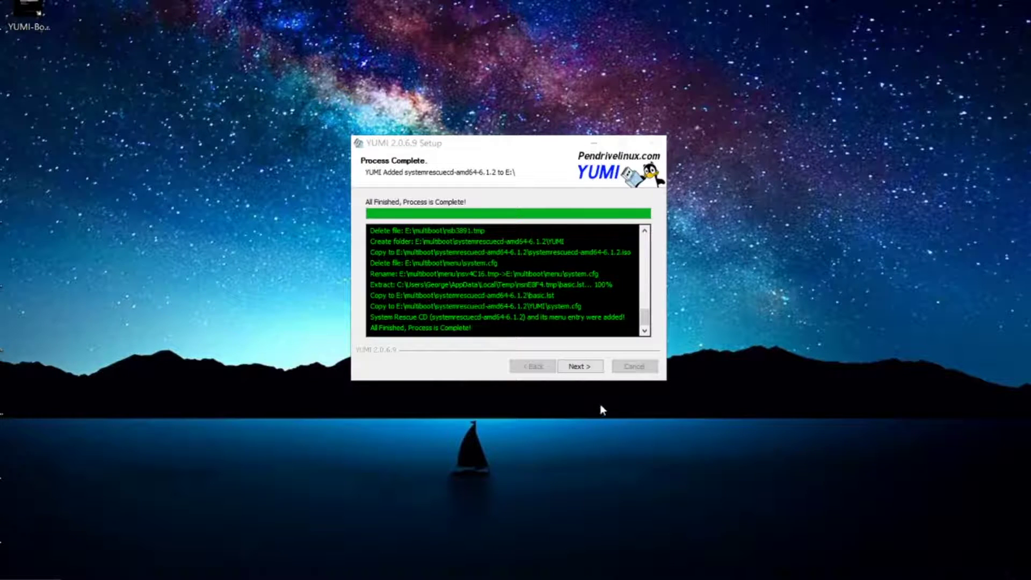
{"action": "left_click", "coordinate": [578, 366]}
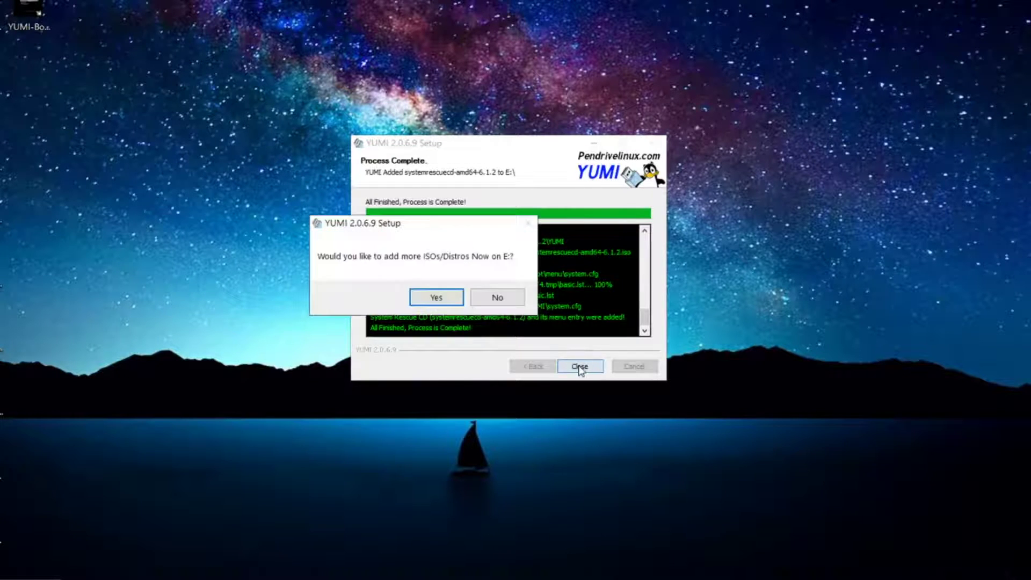
Choose to add more distros, target the MULTIBOOT drive E:, and select ESET SysRescue Live
{"action": "left_click", "coordinate": [436, 298]}
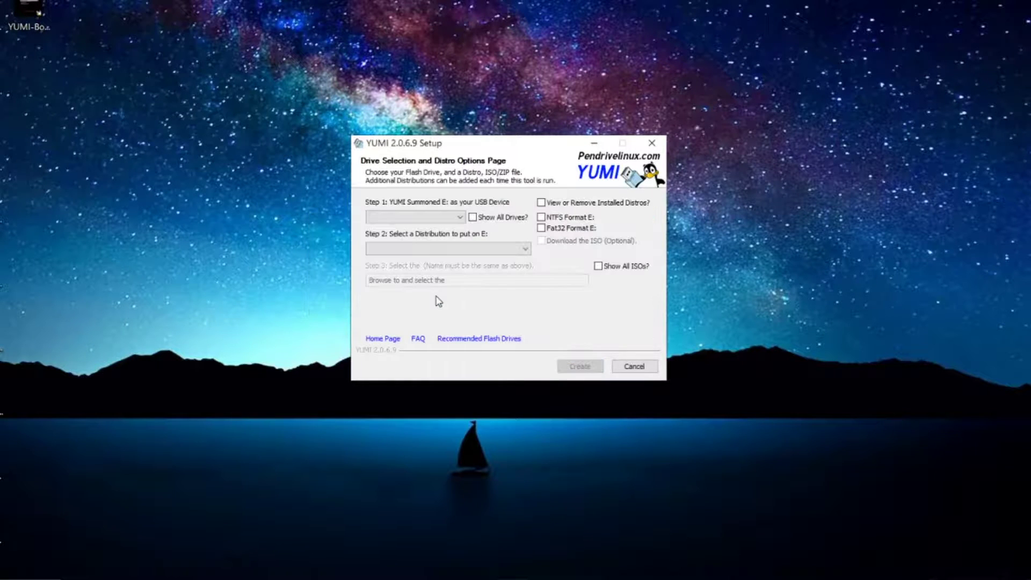
{"action": "mouse_move", "coordinate": [553, 154]}
{"action": "left_mouse_down"}
{"action": "mouse_move", "coordinate": [531, 142]}
{"action": "mouse_move", "coordinate": [561, 161]}
{"action": "left_mouse_up"}
{"action": "left_click", "coordinate": [452, 227]}
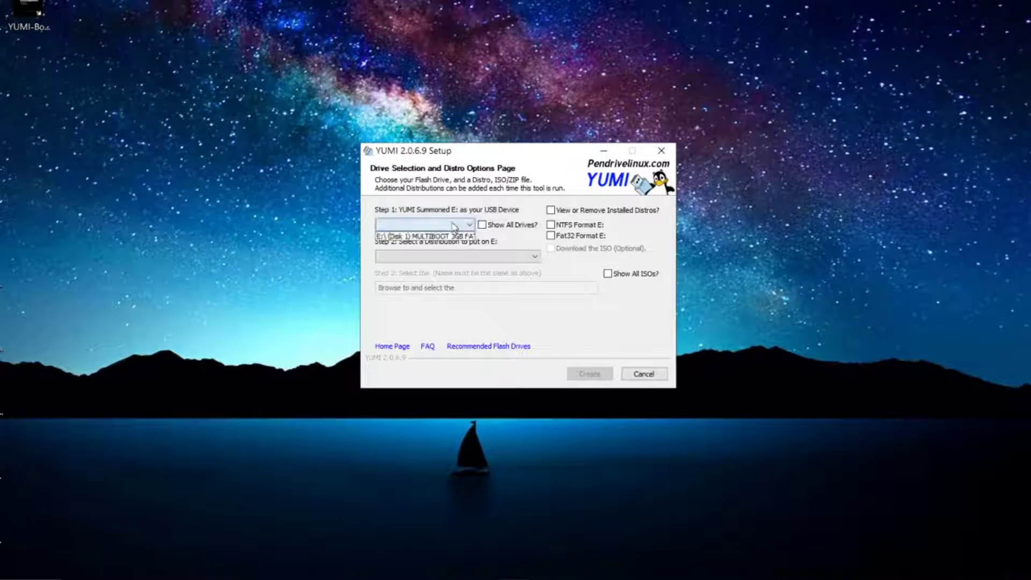
{"action": "left_click", "coordinate": [444, 237]}
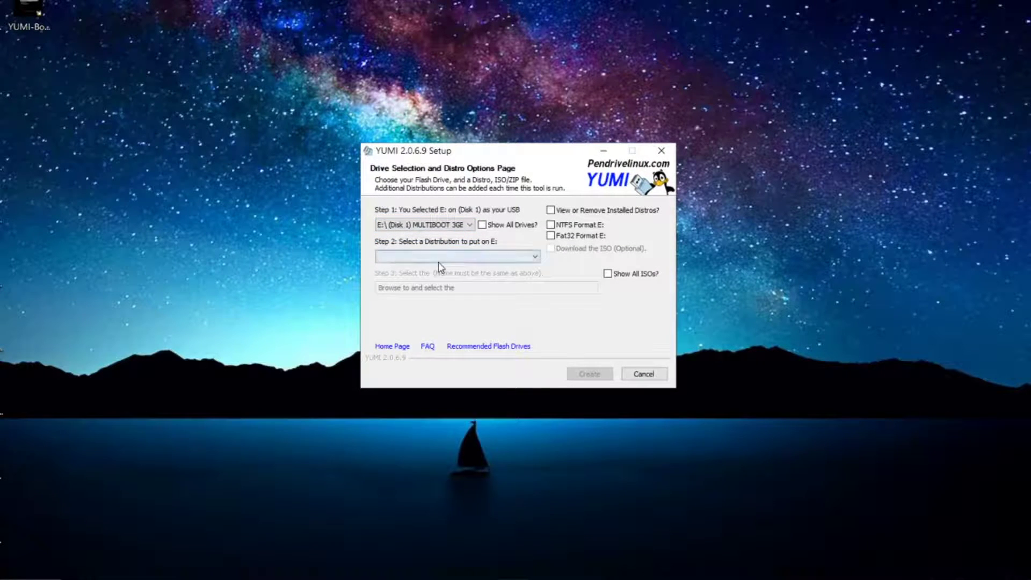
{"action": "left_click", "coordinate": [441, 257]}
{"action": "left_click_drag", "start_coordinate": [536, 295], "coordinate": [537, 359]}
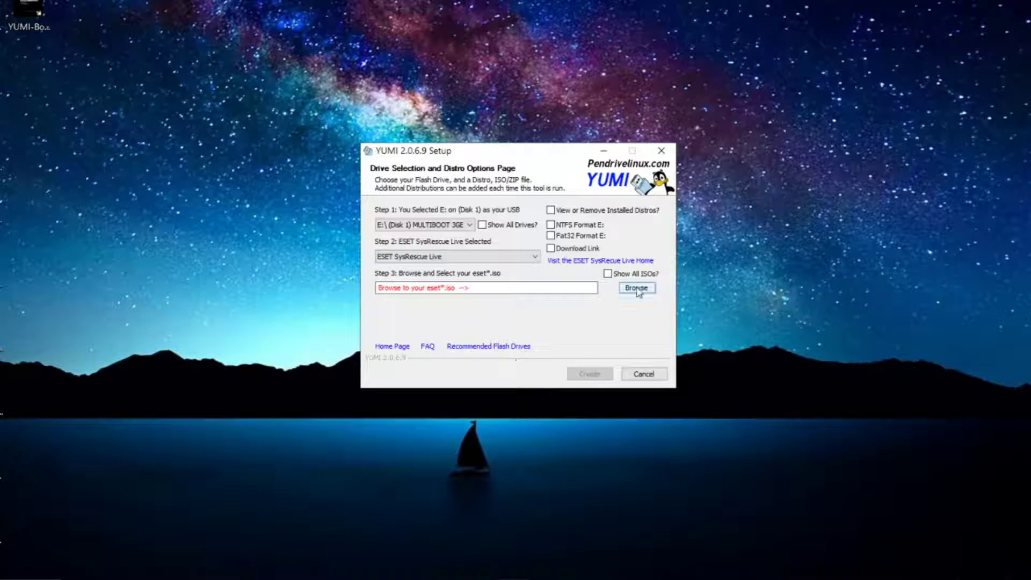
Select eset_sysrescue_live_enu.iso as the image and create the install
{"action": "left_click", "coordinate": [637, 289]}
{"action": "left_click", "coordinate": [924, 480]}
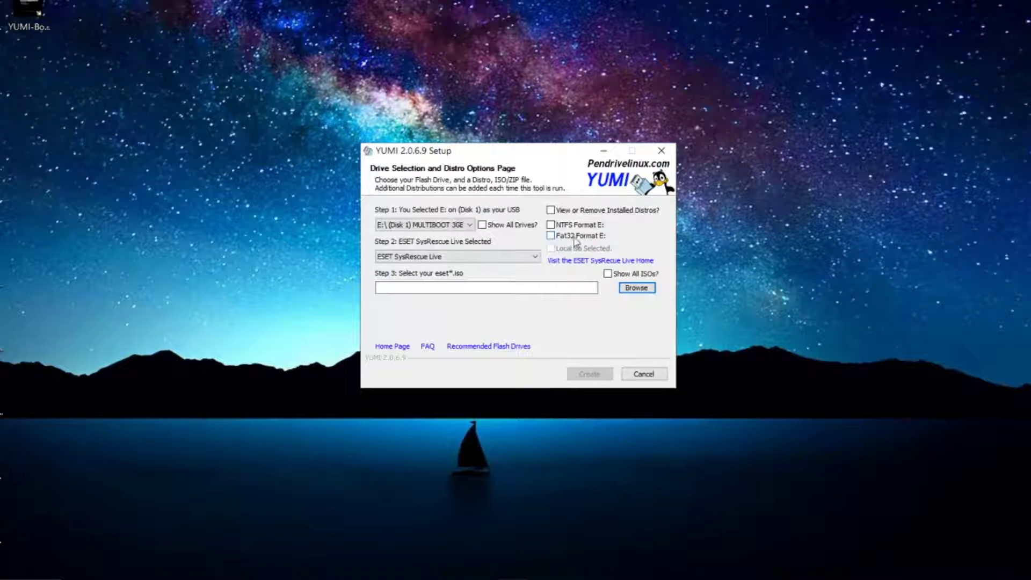
{"action": "left_click", "coordinate": [644, 290]}
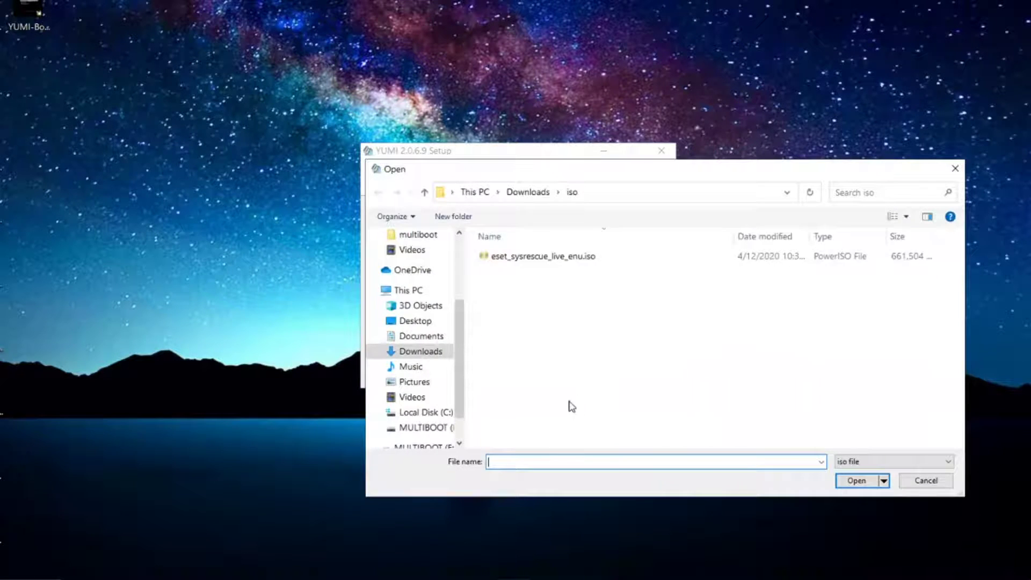
{"action": "left_click", "coordinate": [513, 257]}
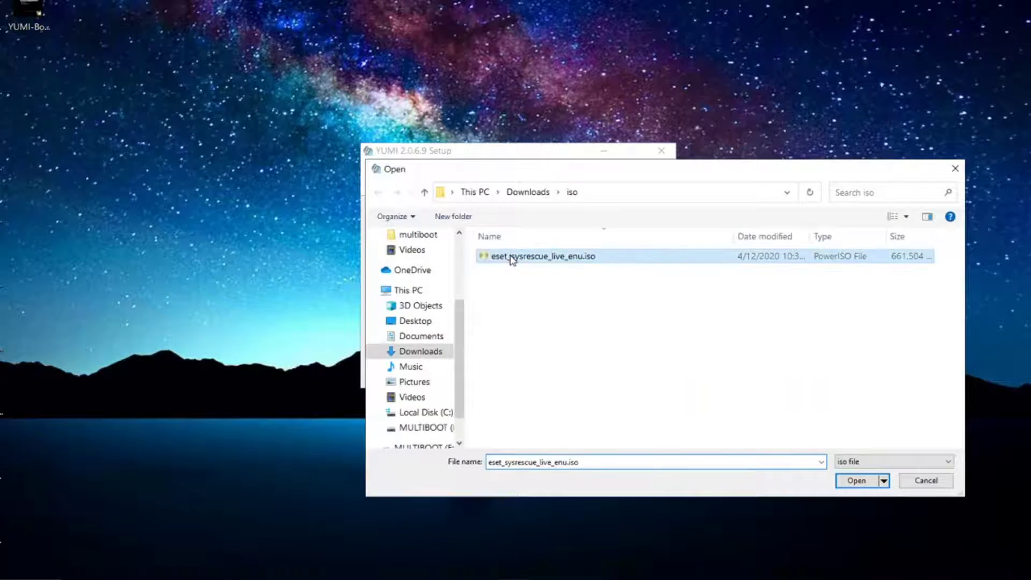
{"action": "left_click", "coordinate": [857, 481]}
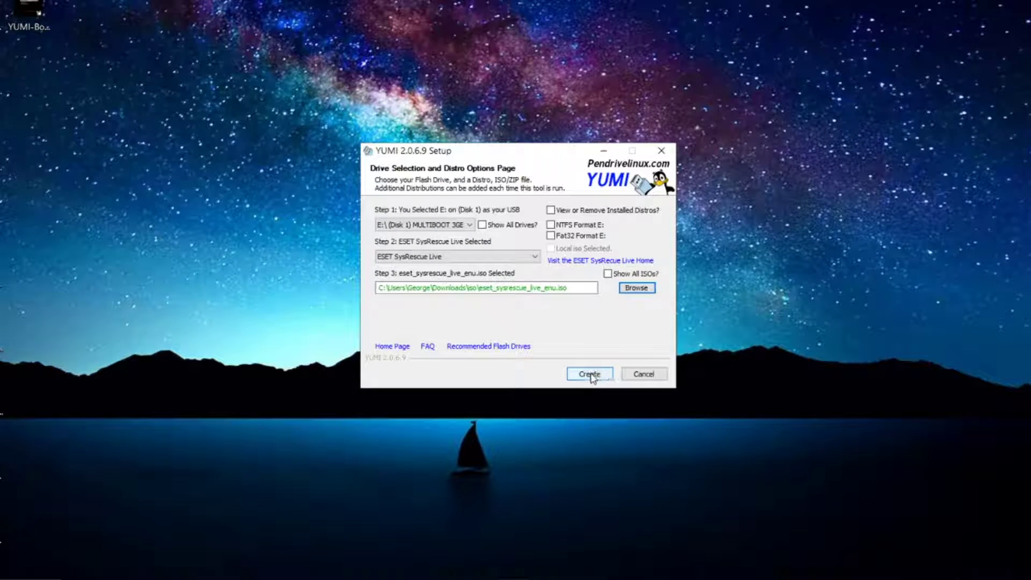
{"action": "left_click", "coordinate": [590, 374]}
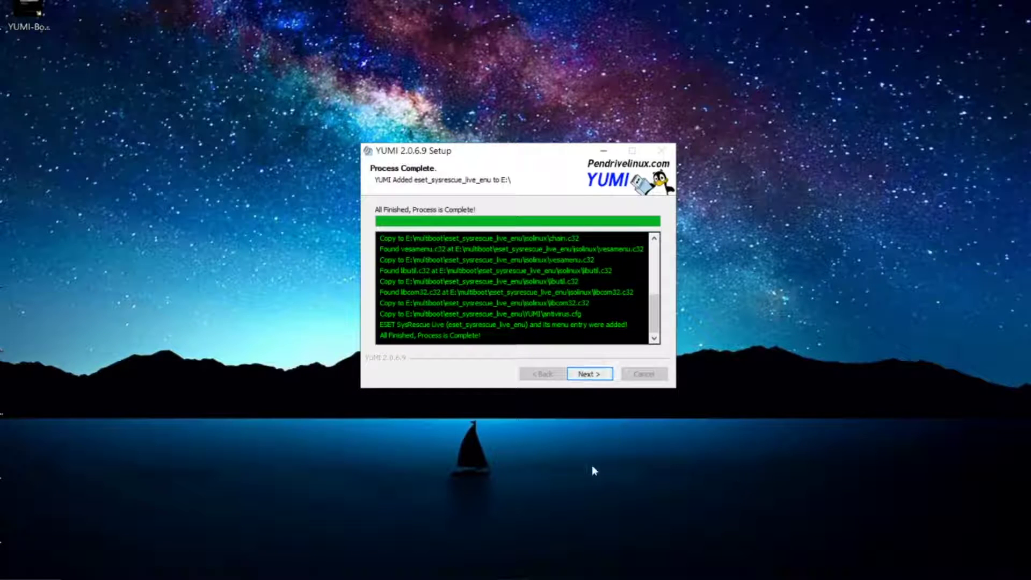
Continue past the finished ESET install and answer Yes to adding more ISOs
{"action": "left_click", "coordinate": [590, 374]}
{"action": "left_click", "coordinate": [436, 298]}
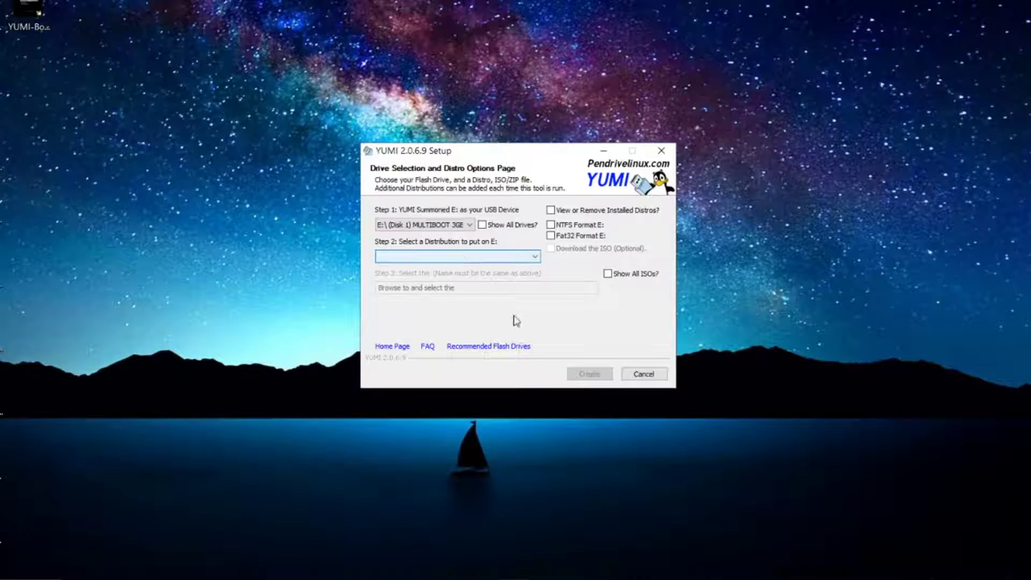
Open the Step 2 distribution list and scroll down toward Hiren's Boot CD PE
{"action": "left_click", "coordinate": [470, 260]}
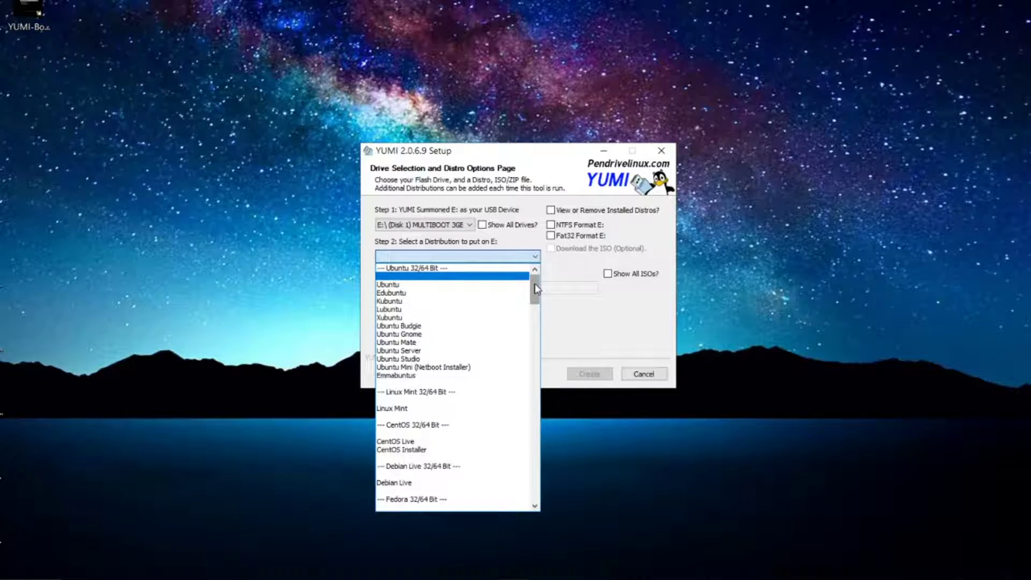
{"action": "left_click_drag", "start_coordinate": [536, 289], "coordinate": [505, 480]}
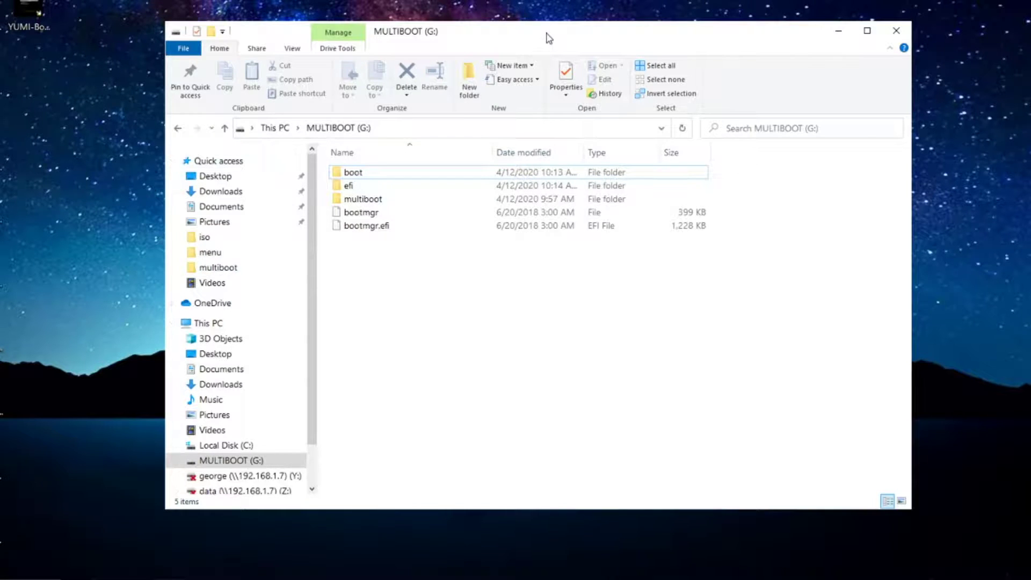
Open the multiboot folder on MULTIBOOT (G:) and scroll through its 25 items
{"action": "left_click_drag", "start_coordinate": [548, 38], "coordinate": [546, 44]}
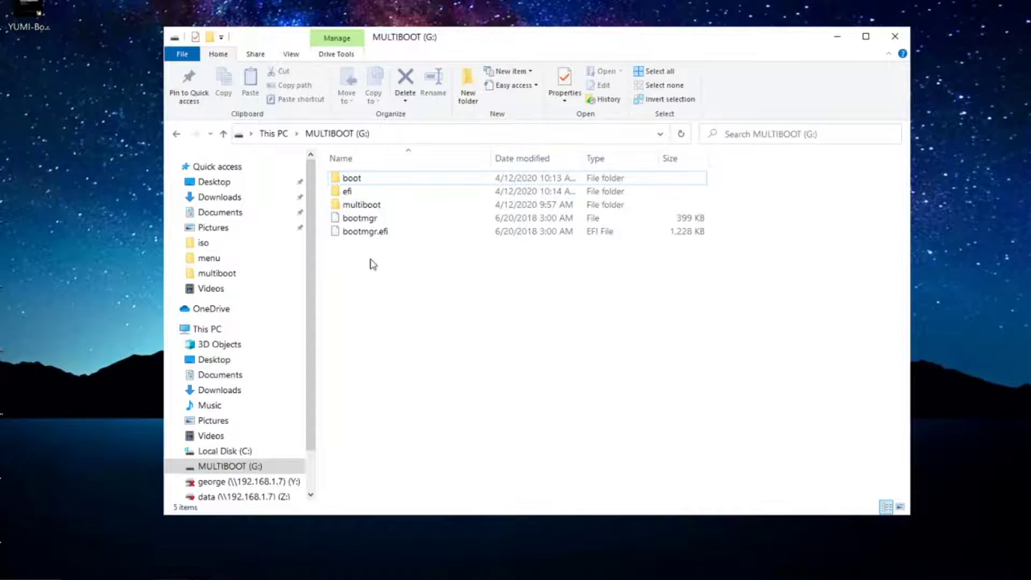
{"action": "double_click", "coordinate": [360, 206]}
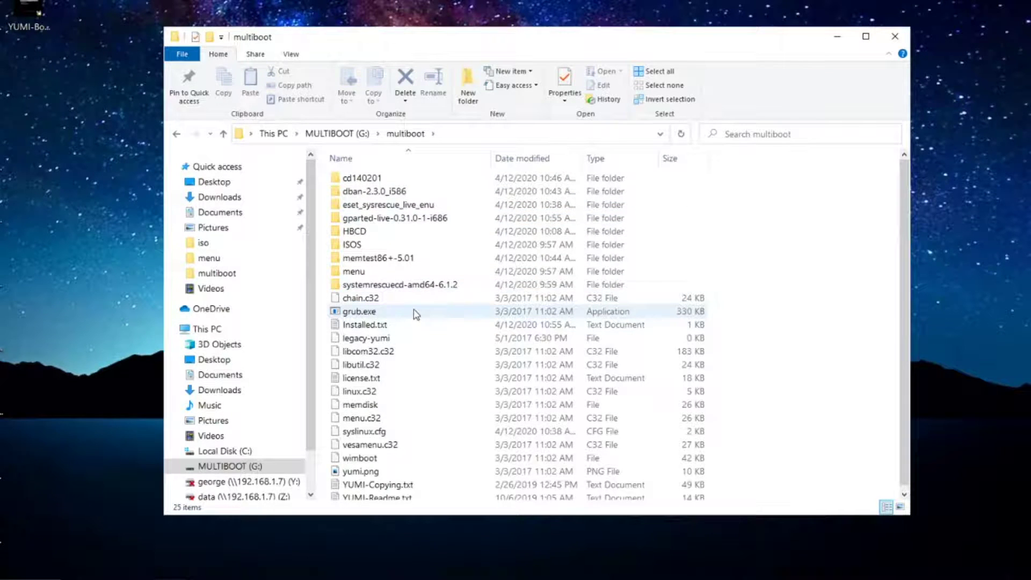
{"action": "scroll", "coordinate": [414, 312], "scroll_direction": "down", "scroll_amount": 1}
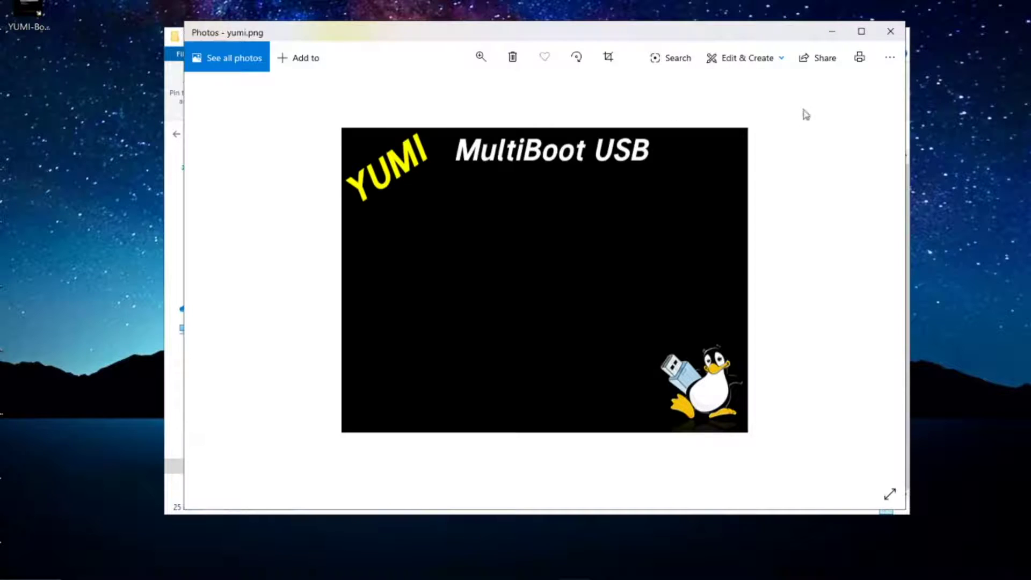
Close the yumi.png preview and bring up the context menu for syslinux.cfg
{"action": "left_click", "coordinate": [891, 32]}
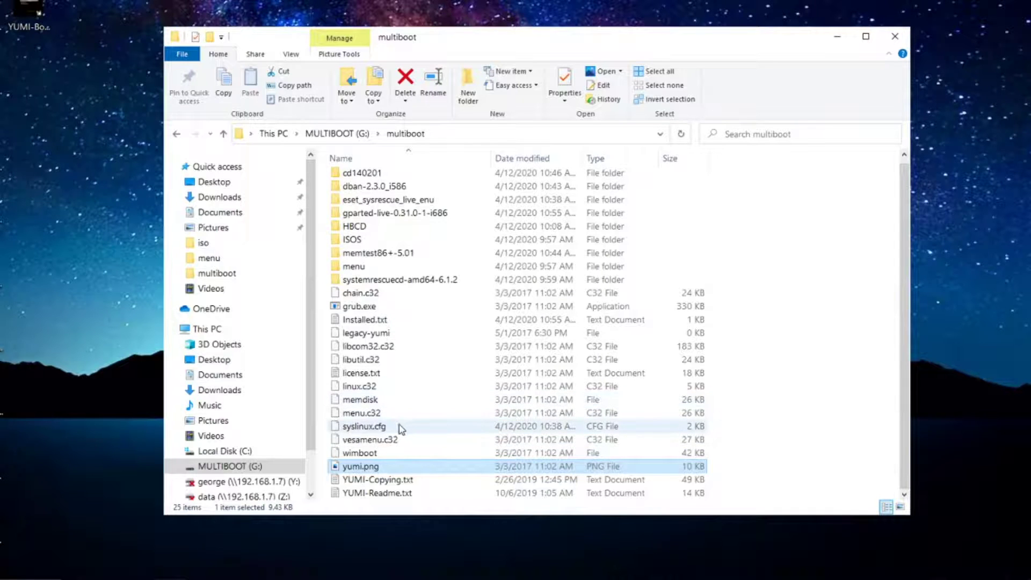
{"action": "mouse_move", "coordinate": [357, 433]}
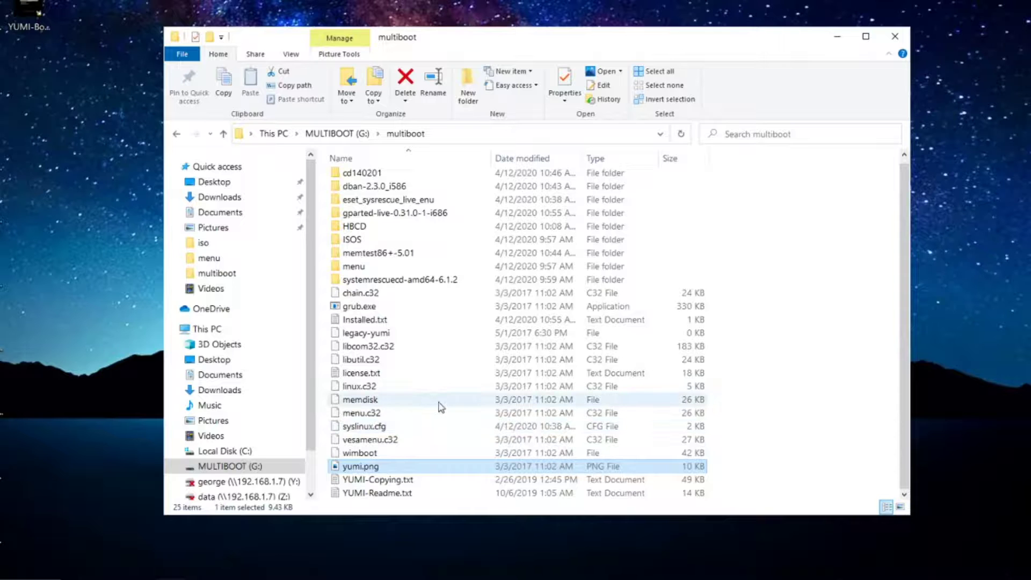
{"action": "right_click", "coordinate": [355, 428]}
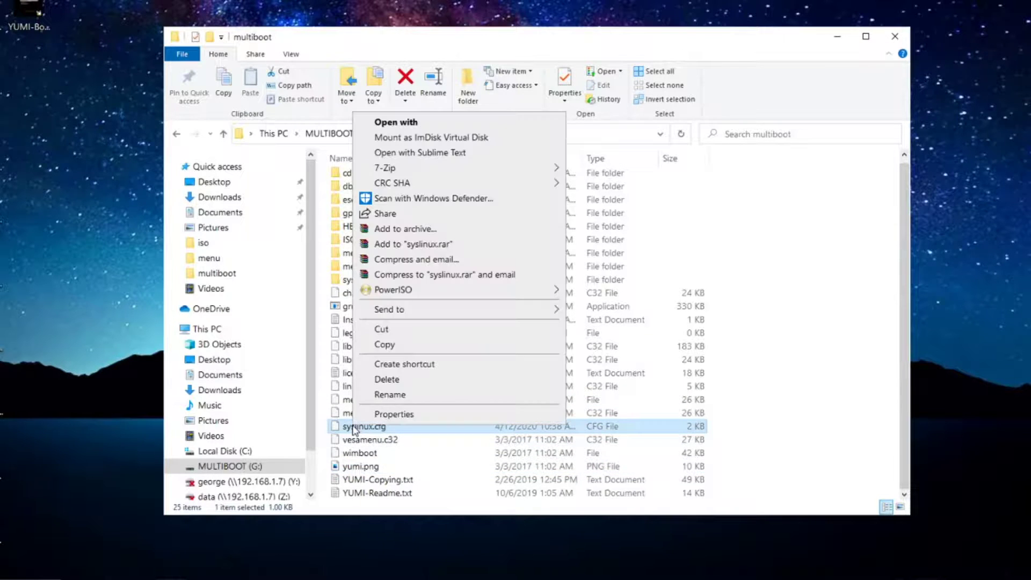
Open syslinux.cfg in Sublime Text and select the Antivirus Tools label on line 38
{"action": "left_click", "coordinate": [426, 155]}
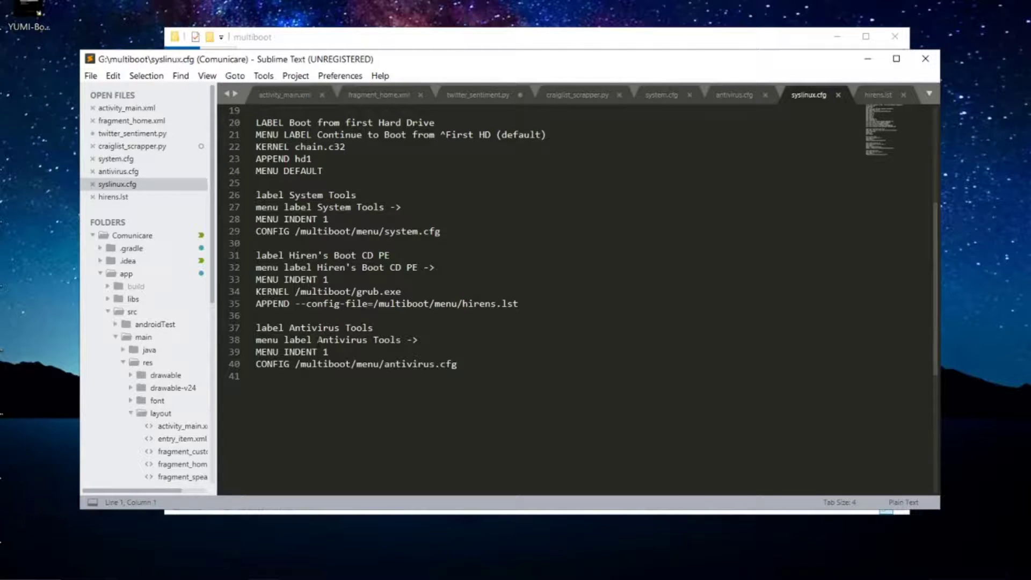
{"action": "left_click_drag", "start_coordinate": [317, 339], "coordinate": [397, 339]}
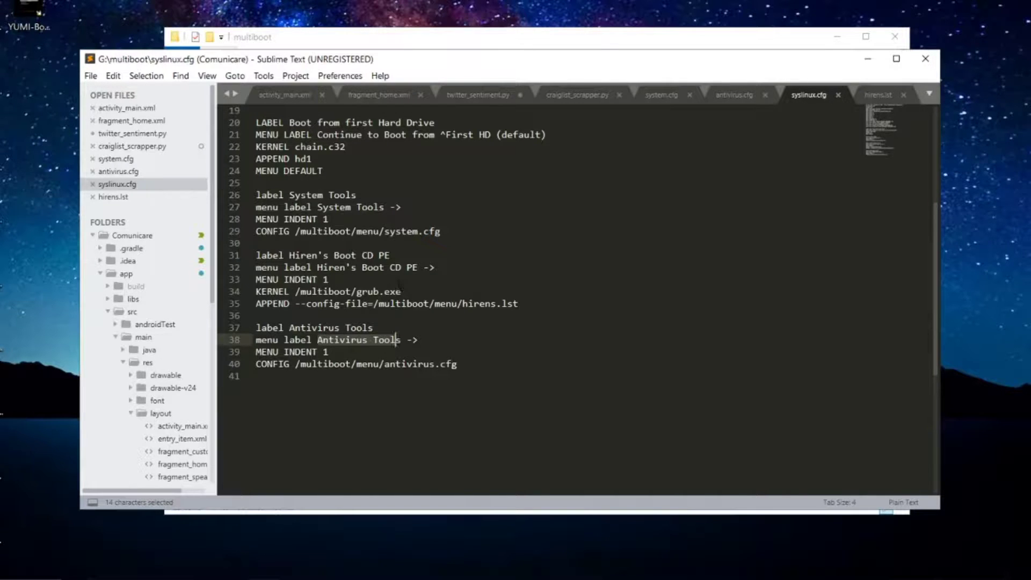
Open menu\system.cfg in Sublime Text and scroll through its System Tools entries
{"action": "left_click", "coordinate": [866, 60]}
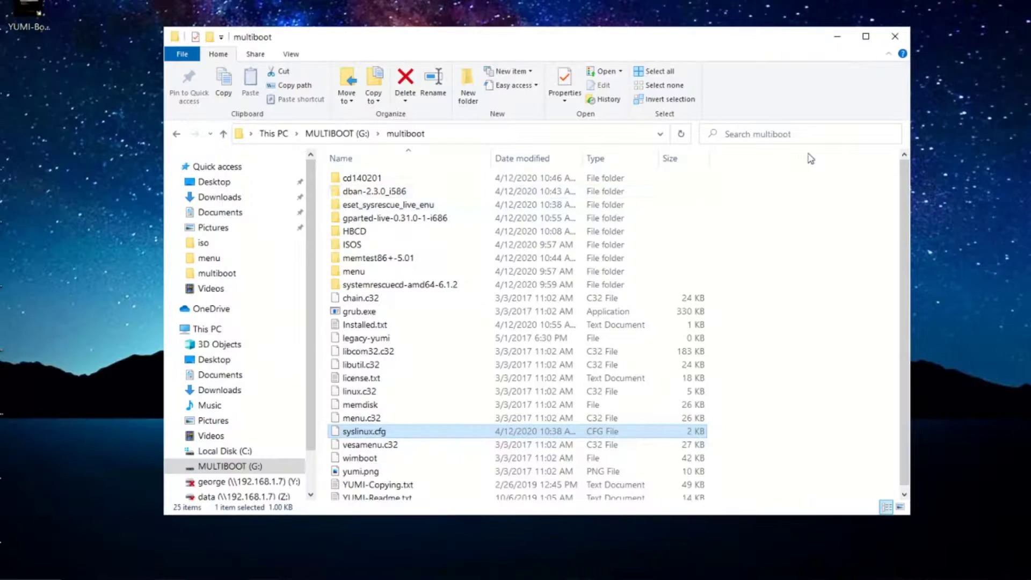
{"action": "double_click", "coordinate": [359, 271]}
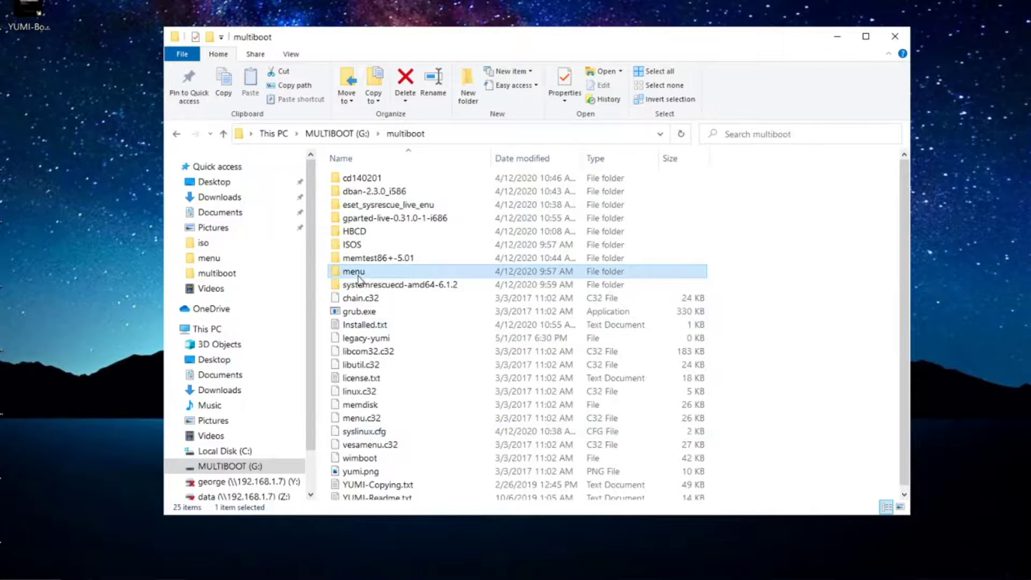
{"action": "left_click", "coordinate": [362, 208]}
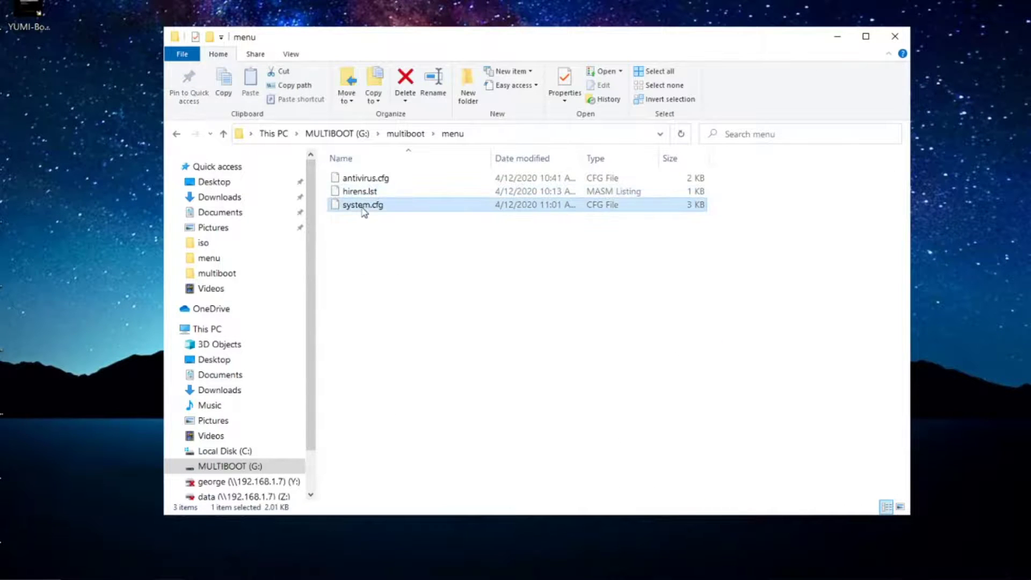
{"action": "right_click", "coordinate": [362, 208]}
{"action": "left_click", "coordinate": [413, 248]}
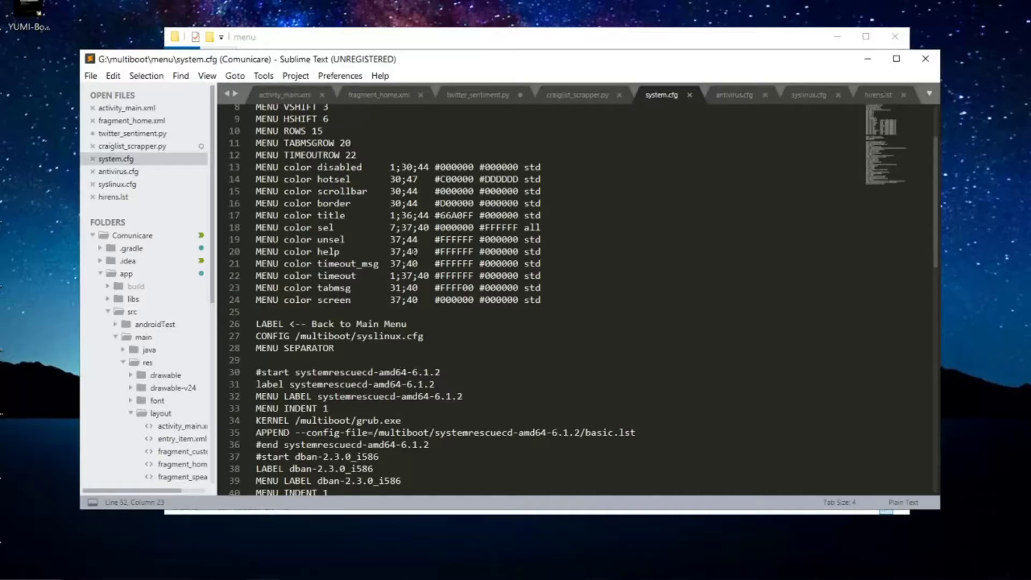
{"action": "scroll", "coordinate": [668, 196], "scroll_direction": "down", "scroll_amount": 9}
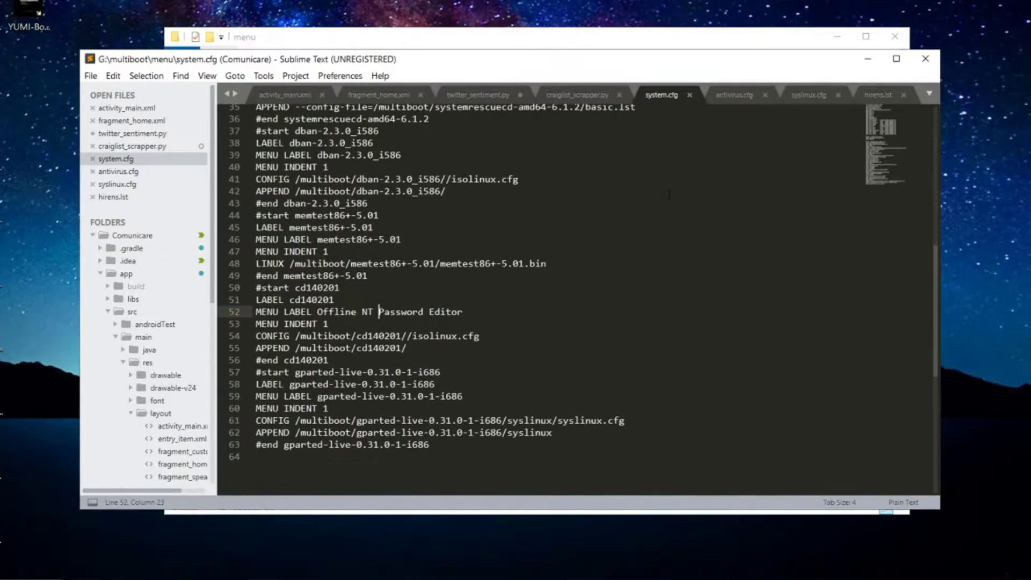
{"action": "scroll", "coordinate": [669, 194], "scroll_direction": "up", "scroll_amount": 2}
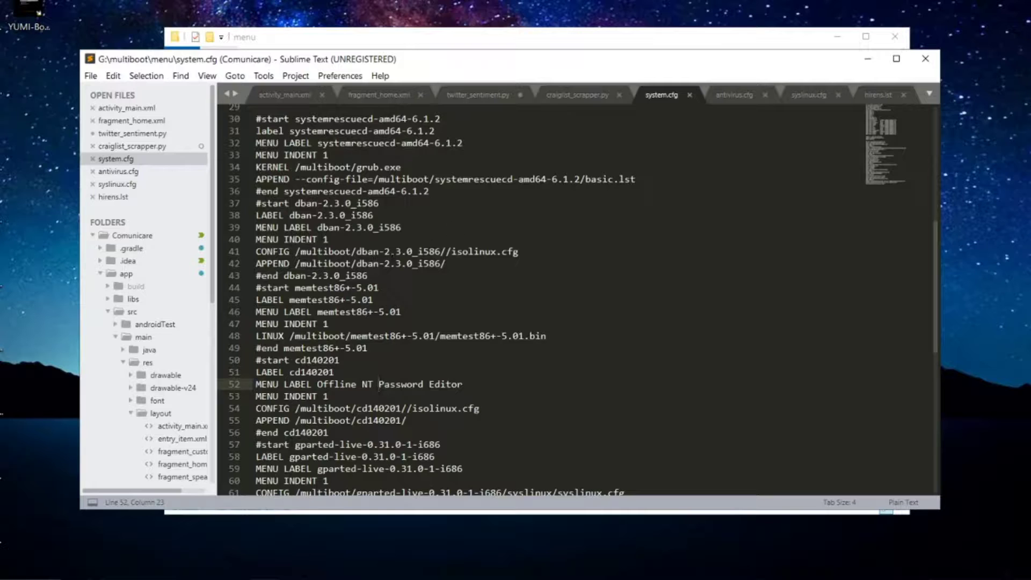
{"action": "scroll", "coordinate": [468, 228], "scroll_direction": "up", "scroll_amount": 1}
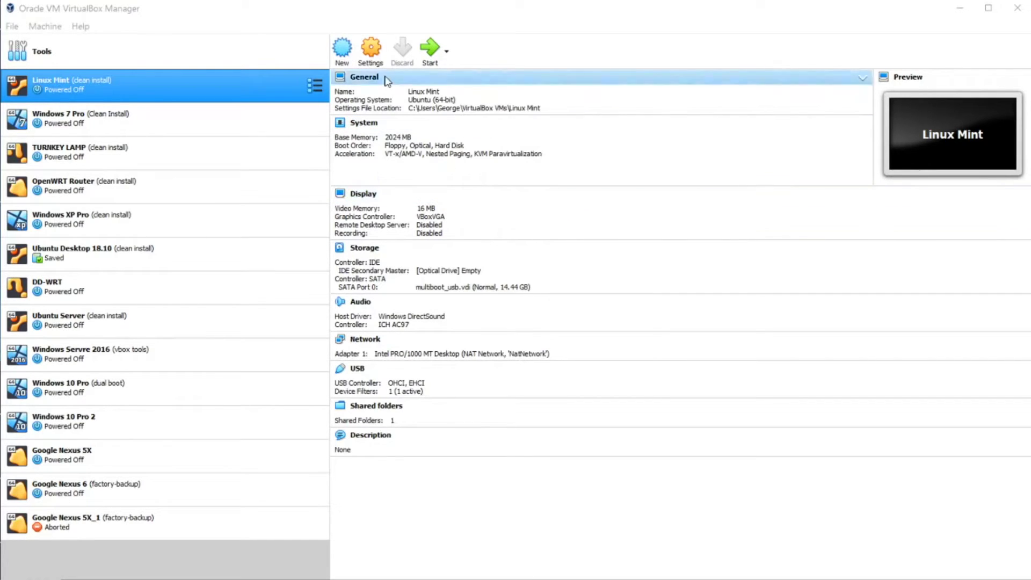
Start the Linux Mint (clean install) VM and move its window lower and right
{"action": "left_click", "coordinate": [429, 49]}
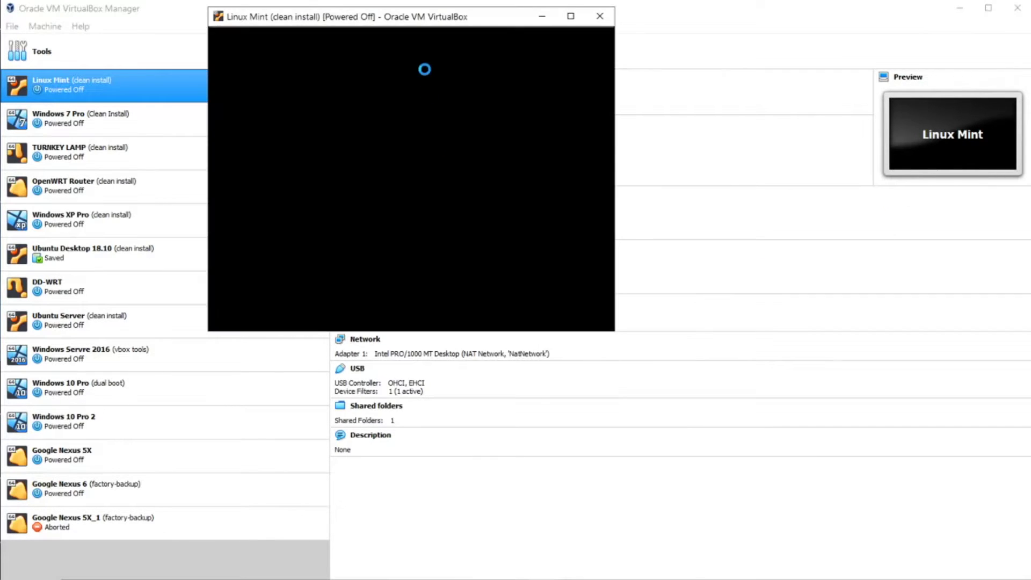
{"action": "left_click_drag", "start_coordinate": [420, 18], "coordinate": [639, 197]}
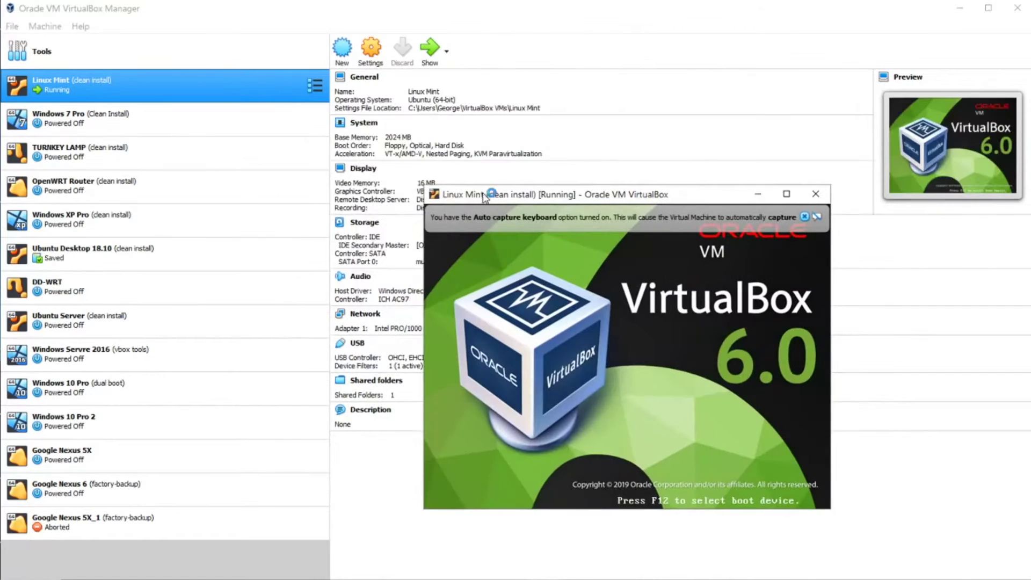
Enlarge the VM window and dismiss the keyboard capture notice
{"action": "left_click_drag", "start_coordinate": [423, 183], "coordinate": [131, 83]}
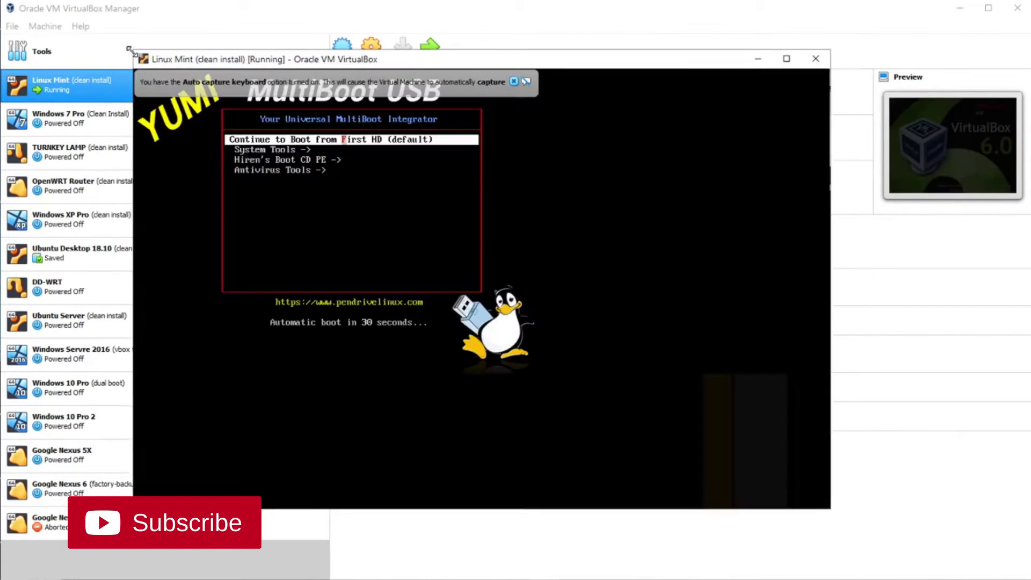
{"action": "left_click_drag", "start_coordinate": [621, 83], "coordinate": [621, 49]}
{"action": "left_click", "coordinate": [804, 82]}
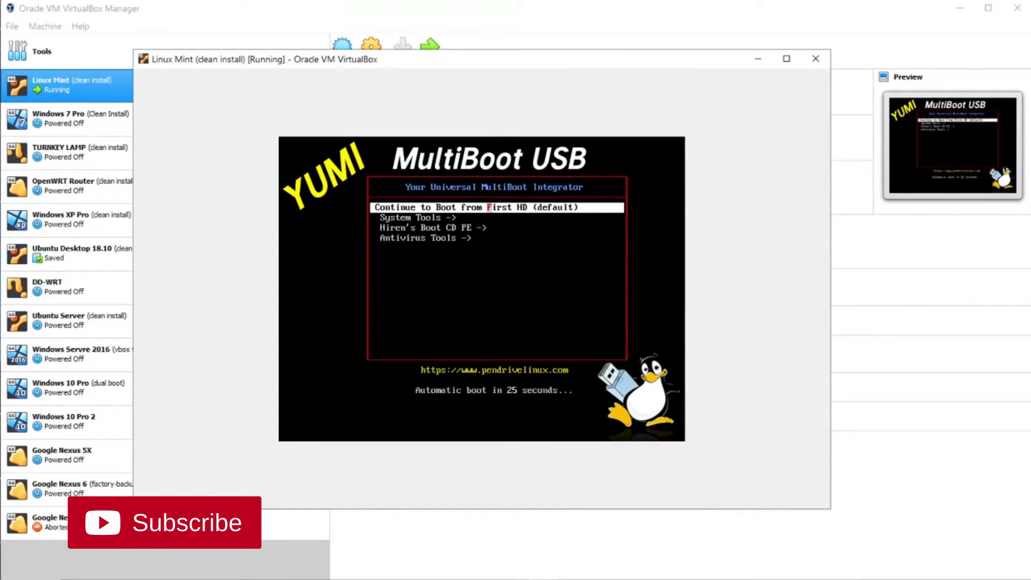
Enter the YUMI System Tools submenu, then enlarge and reposition the VM window
{"action": "key", "text": "Down"}
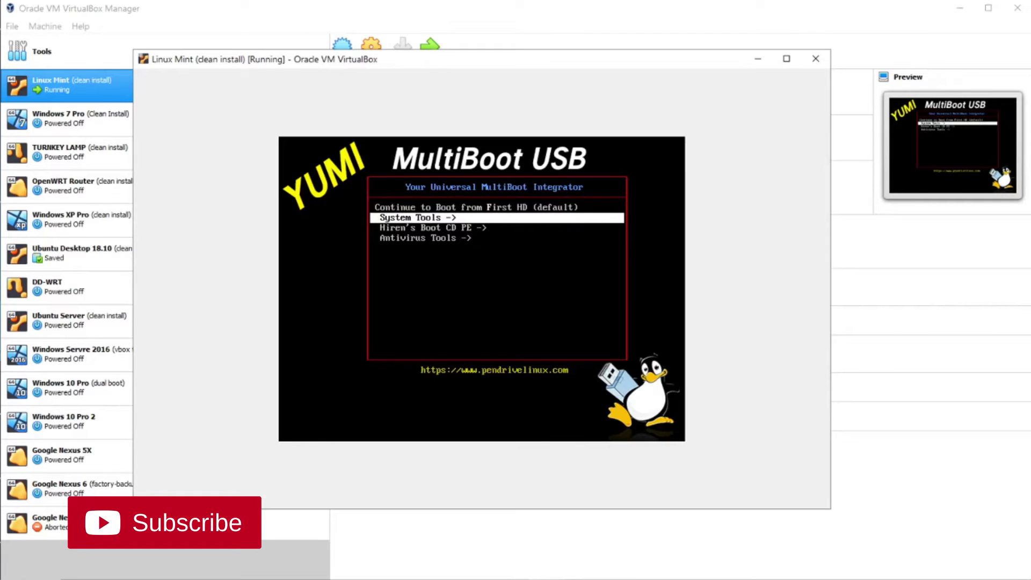
{"action": "key", "text": "Down"}
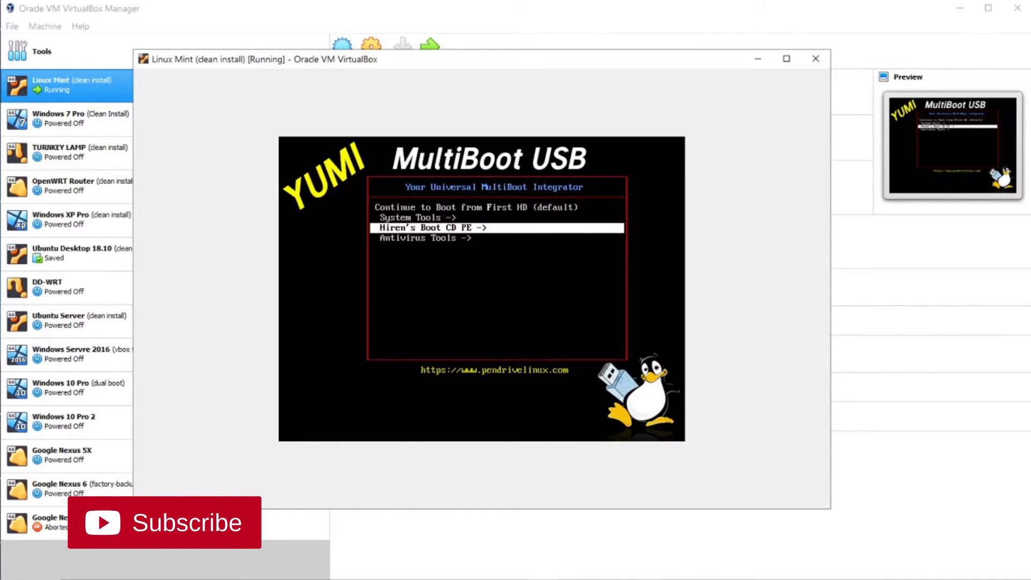
{"action": "key", "text": "Down"}
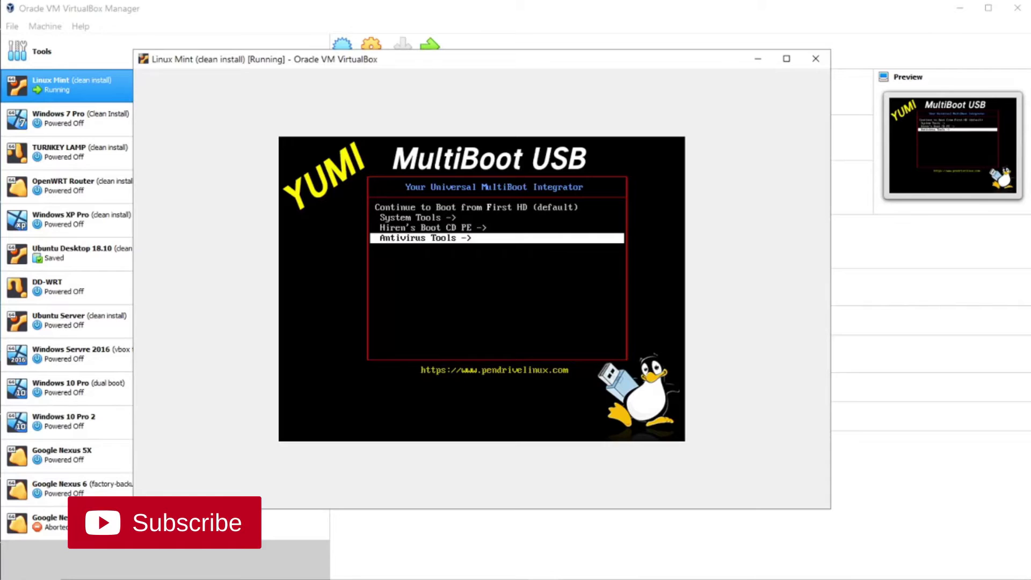
{"action": "key", "text": "Up"}
{"action": "key", "text": "Up"}
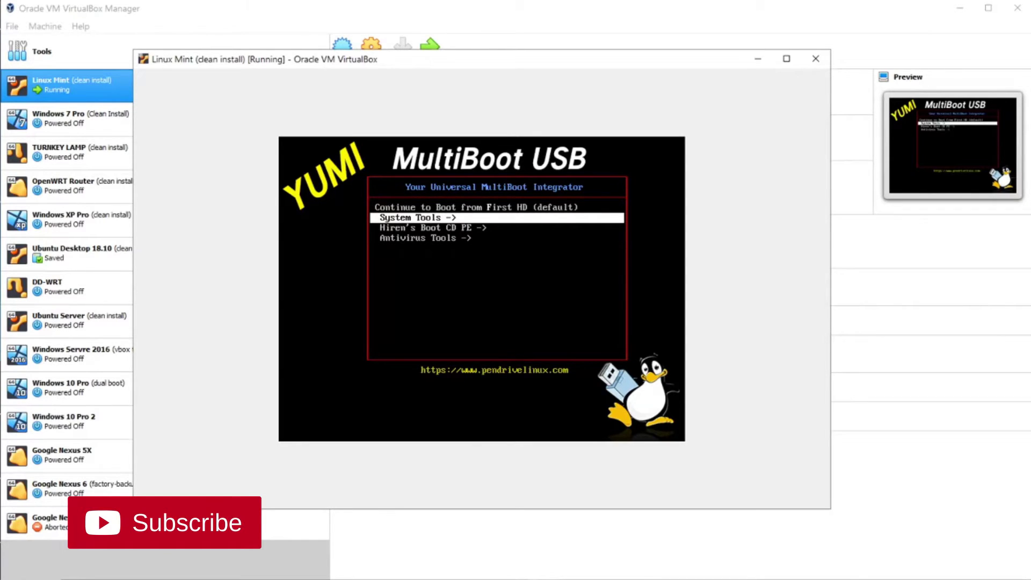
{"action": "key", "text": "Return"}
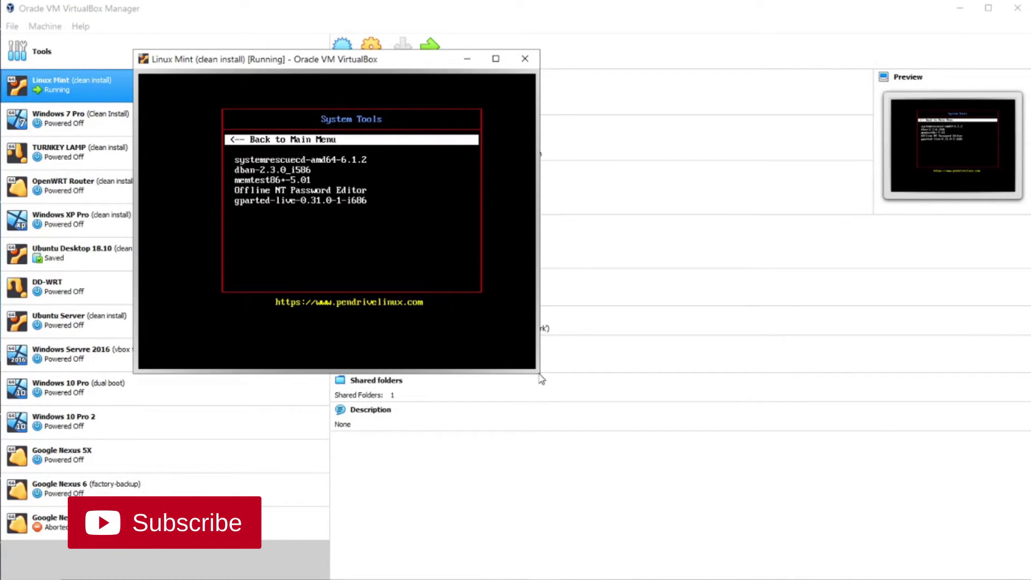
{"action": "left_click_drag", "start_coordinate": [541, 374], "coordinate": [877, 534]}
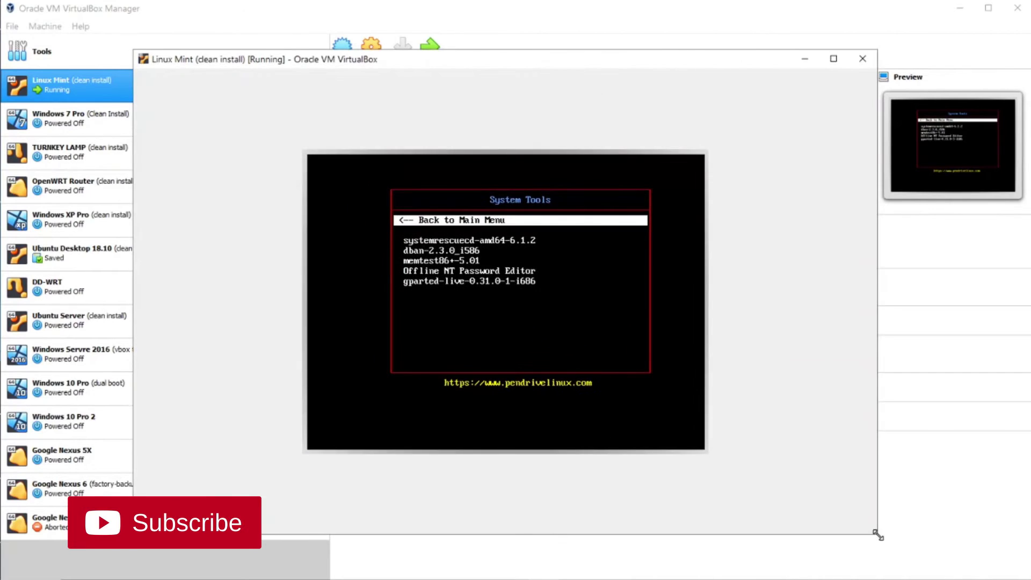
{"action": "left_click_drag", "start_coordinate": [559, 70], "coordinate": [587, 82]}
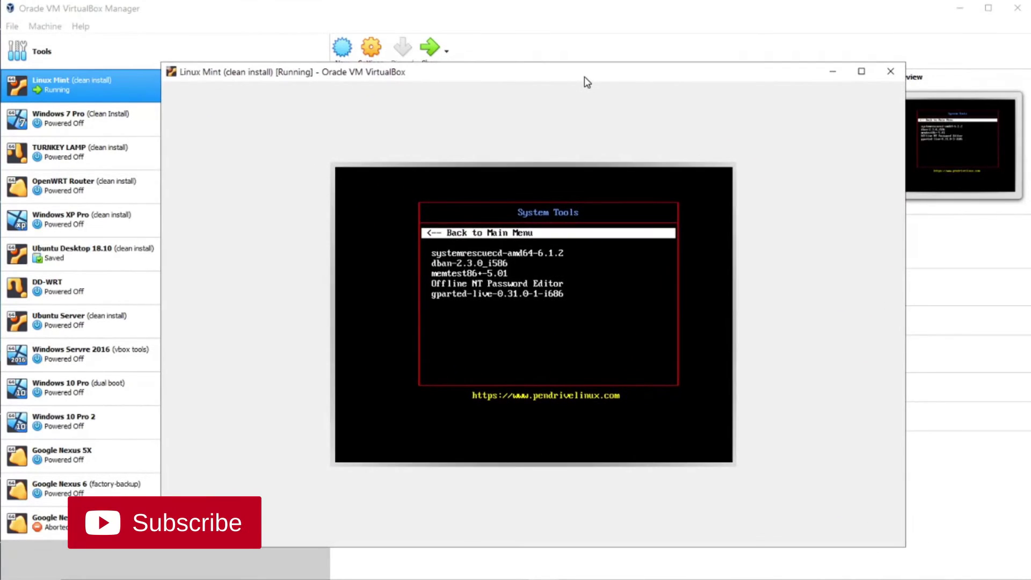